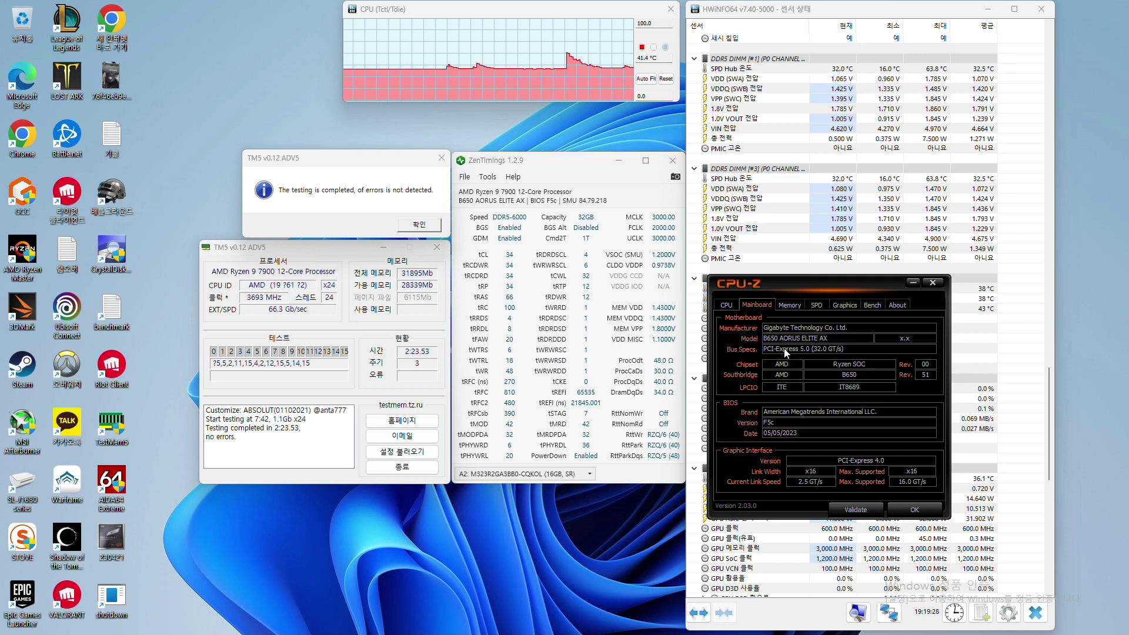
- Review the processor details in CPU-Z and bring up the memory modules' SPD data
click(728, 306)
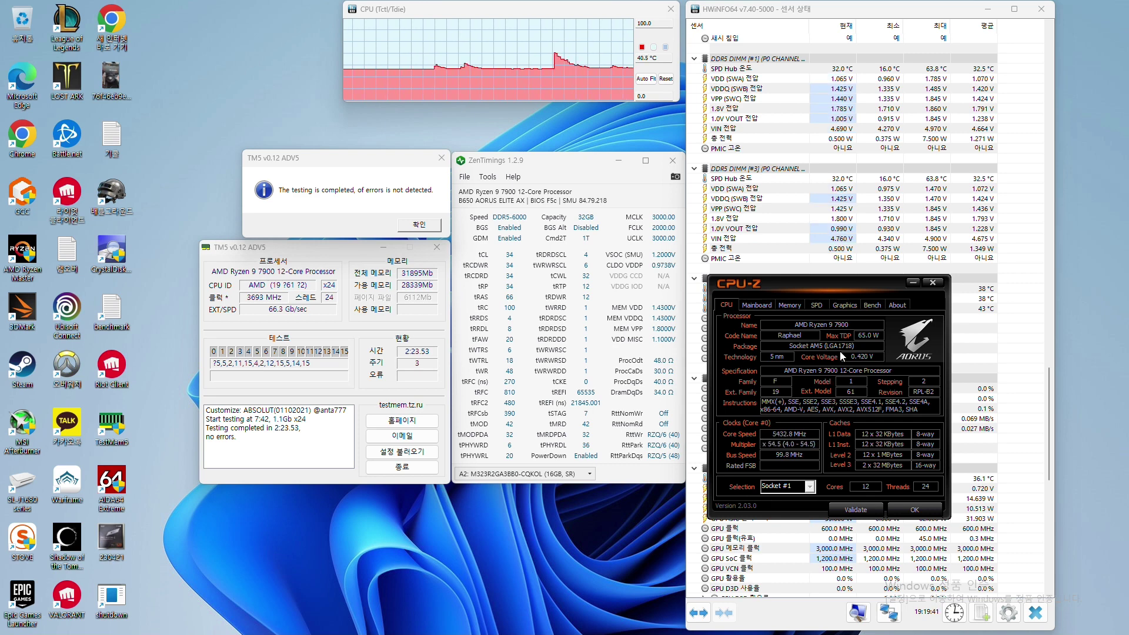
click(801, 306)
click(818, 306)
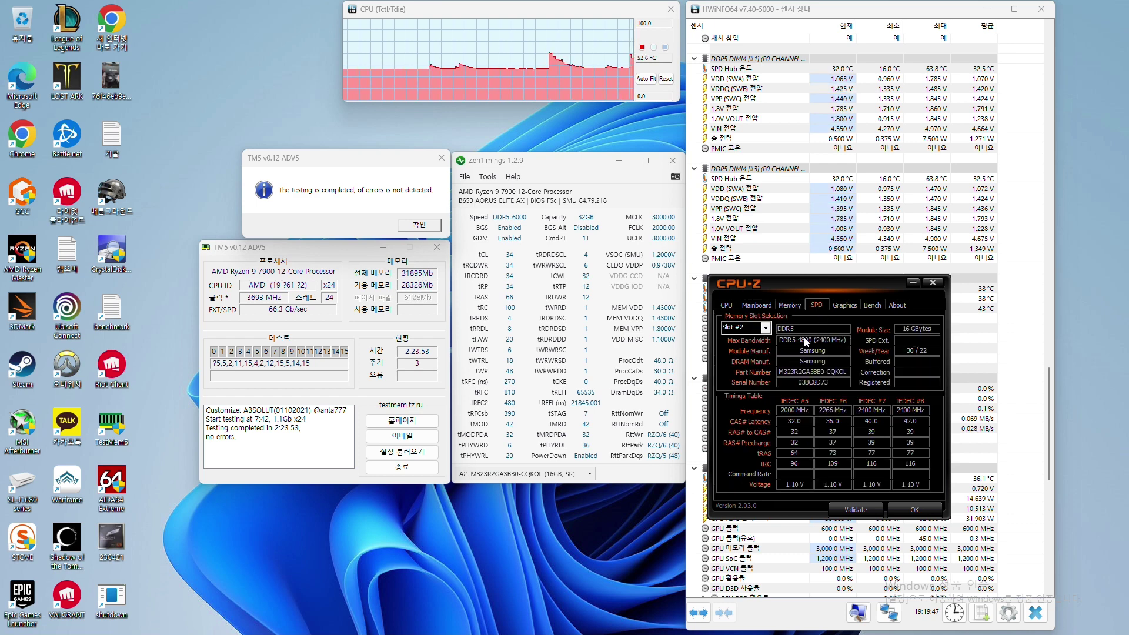
- Compare the SPD data of memory slots #4, #2 and #1, finishing with slot #2 selected
click(767, 328)
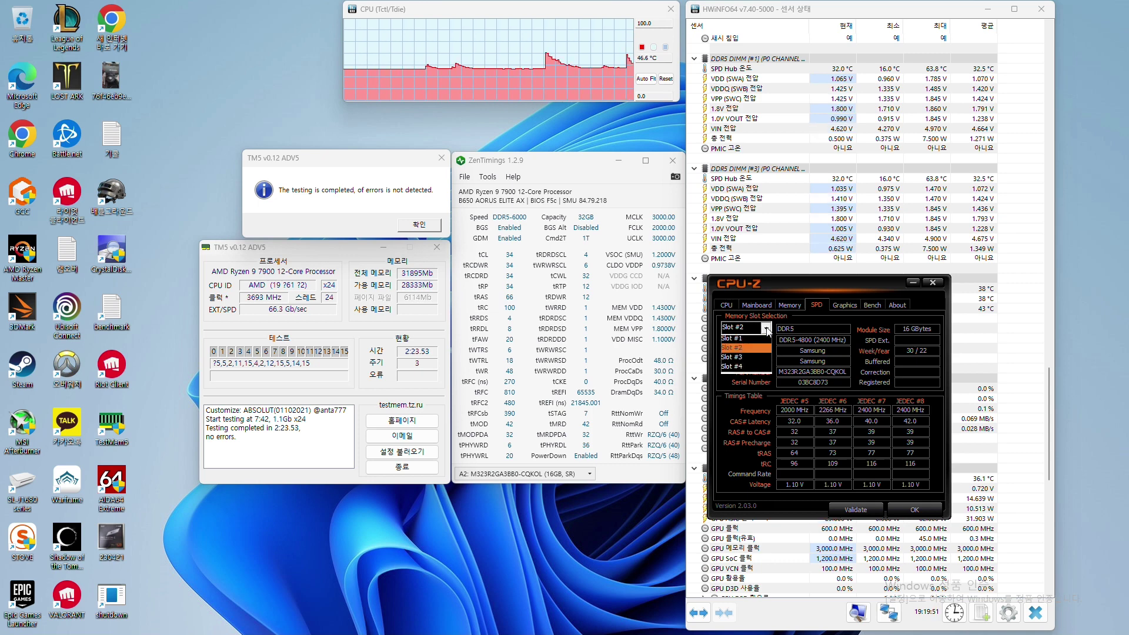
click(749, 368)
click(746, 329)
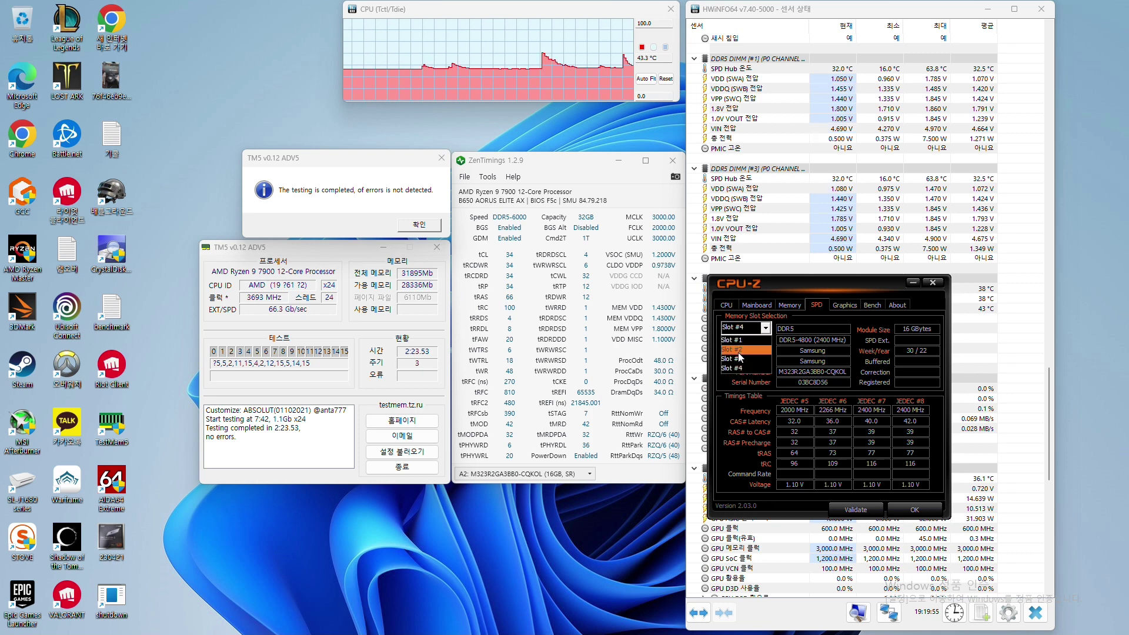
click(739, 349)
click(752, 327)
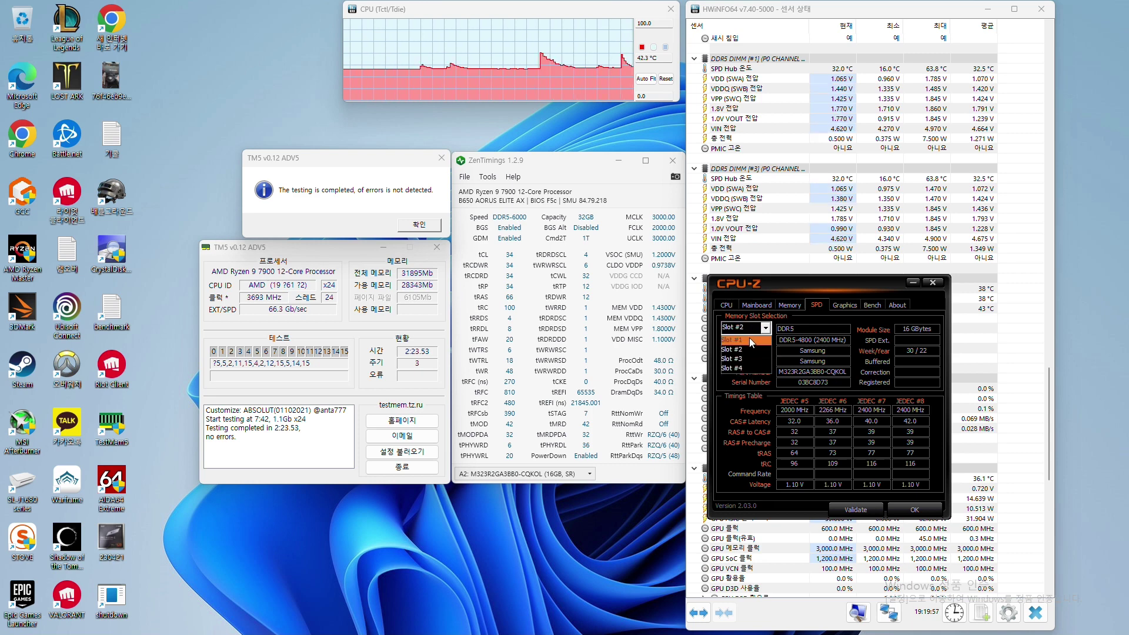
click(750, 339)
click(744, 327)
click(749, 347)
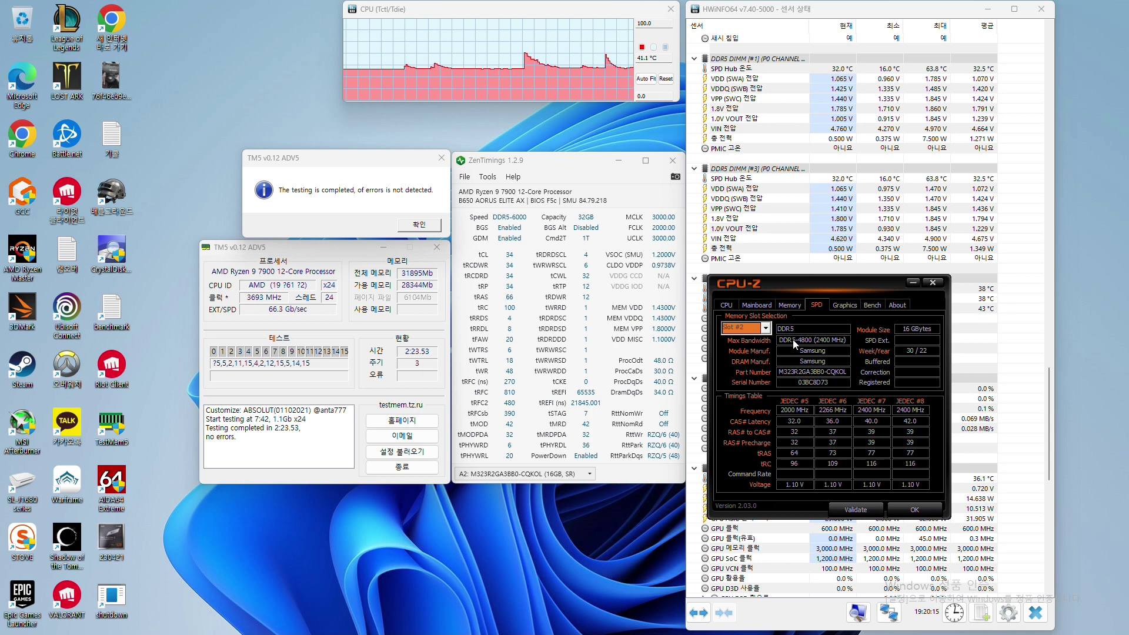
- Review the mainboard model and BIOS version details, then close CPU-Z
click(756, 306)
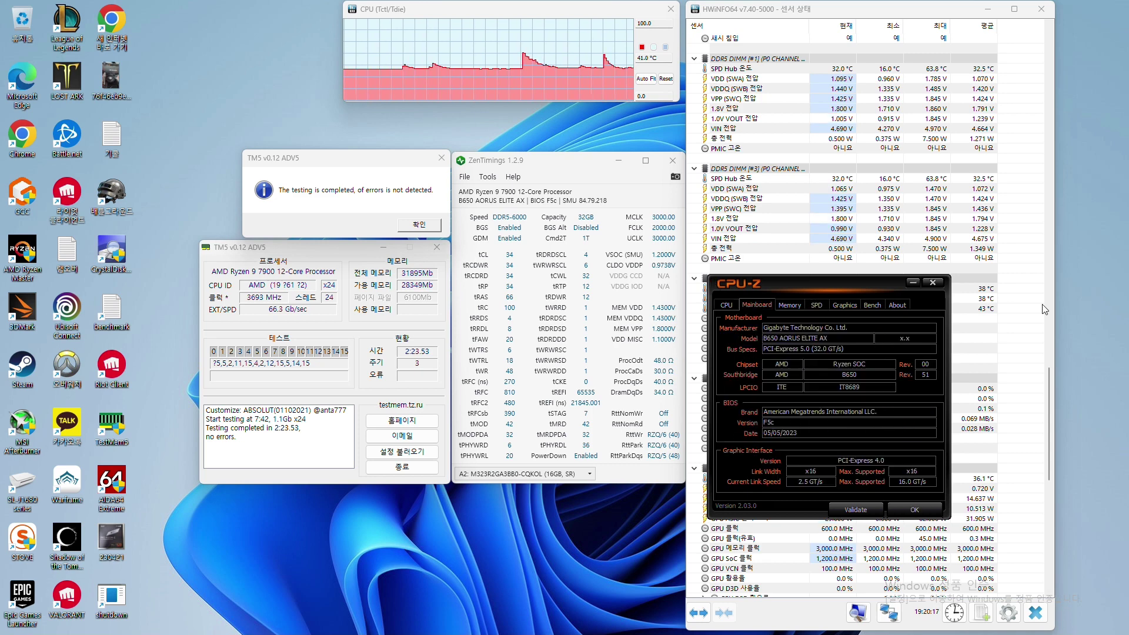
click(934, 283)
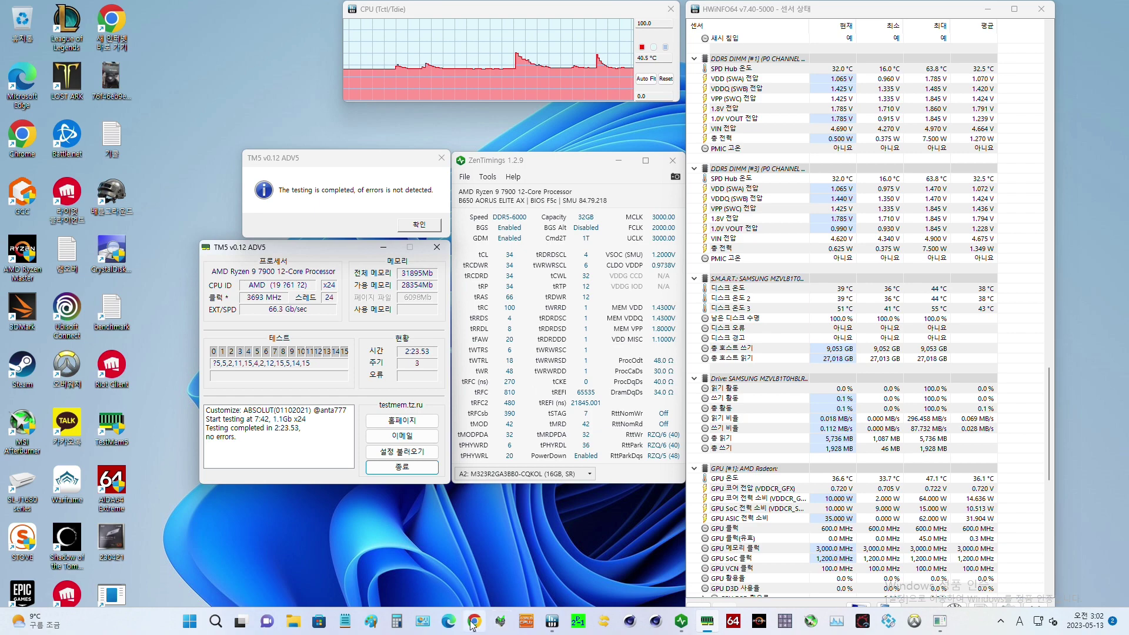
- Bring up the YouTube channel's video list in Chrome to look over the recent overclocking videos, then minimise the browser
click(472, 621)
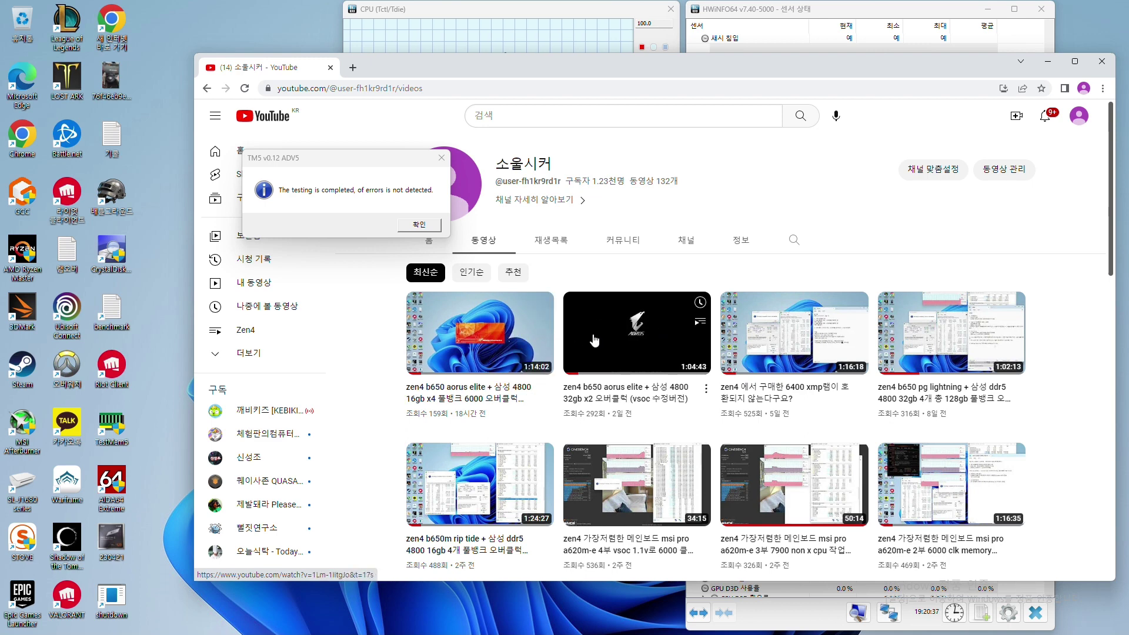
click(1047, 65)
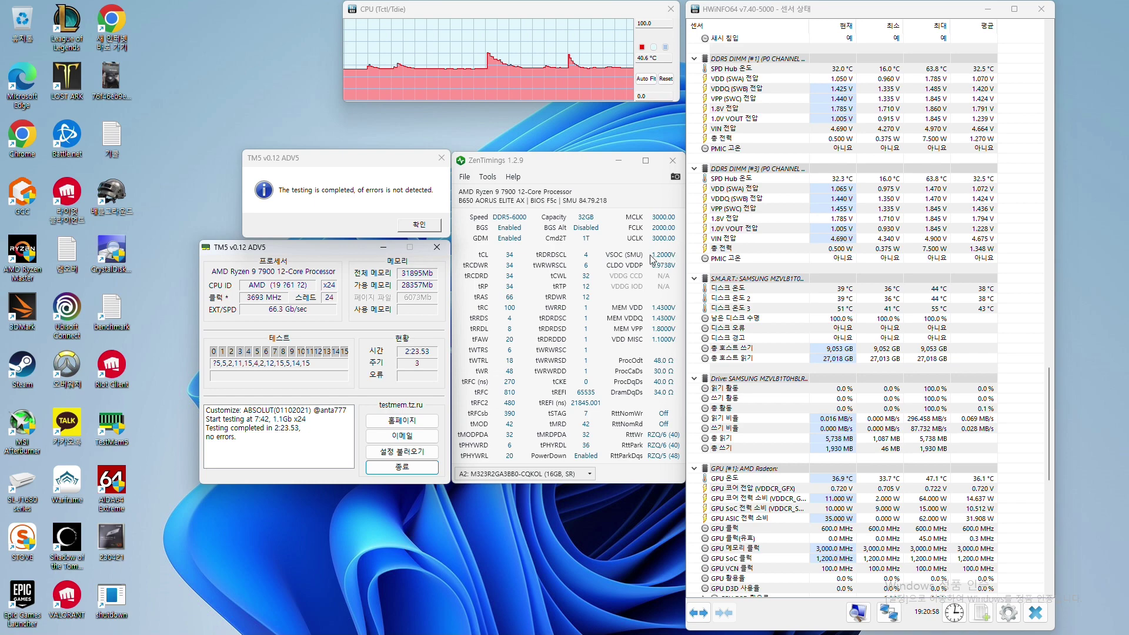
- In HWiNFO64, examine the CPU VDDCR_SOC (SVI3 TFN) voltage and the motherboard's CPU VCORE SoC reading by highlighting each row
scroll(864, 181, up, 15)
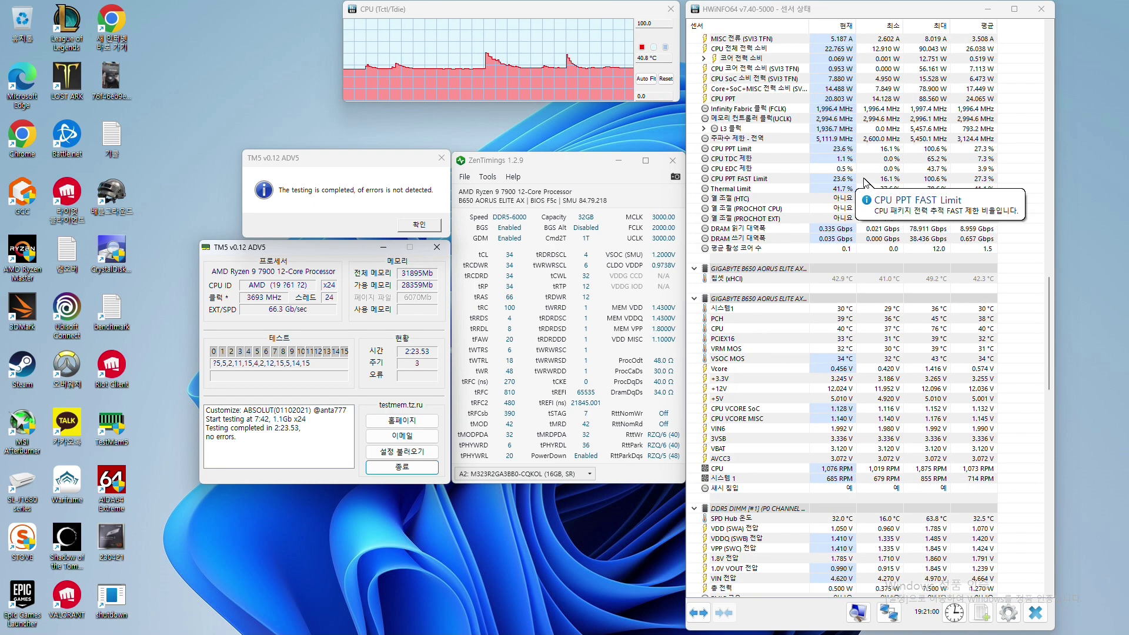
scroll(865, 181, up, 7)
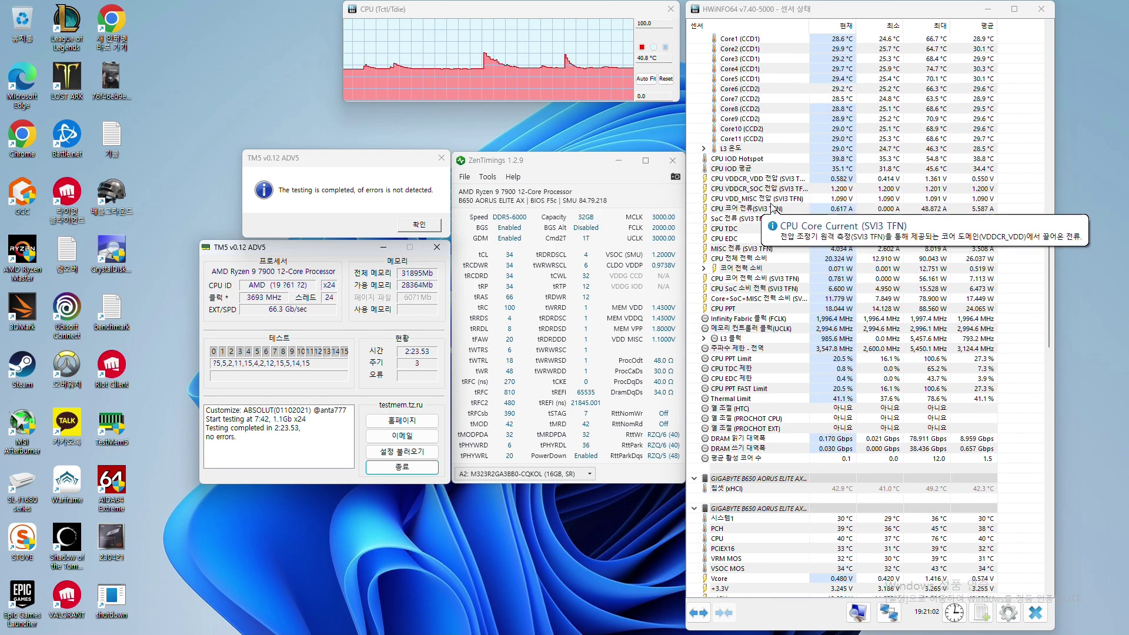
click(835, 189)
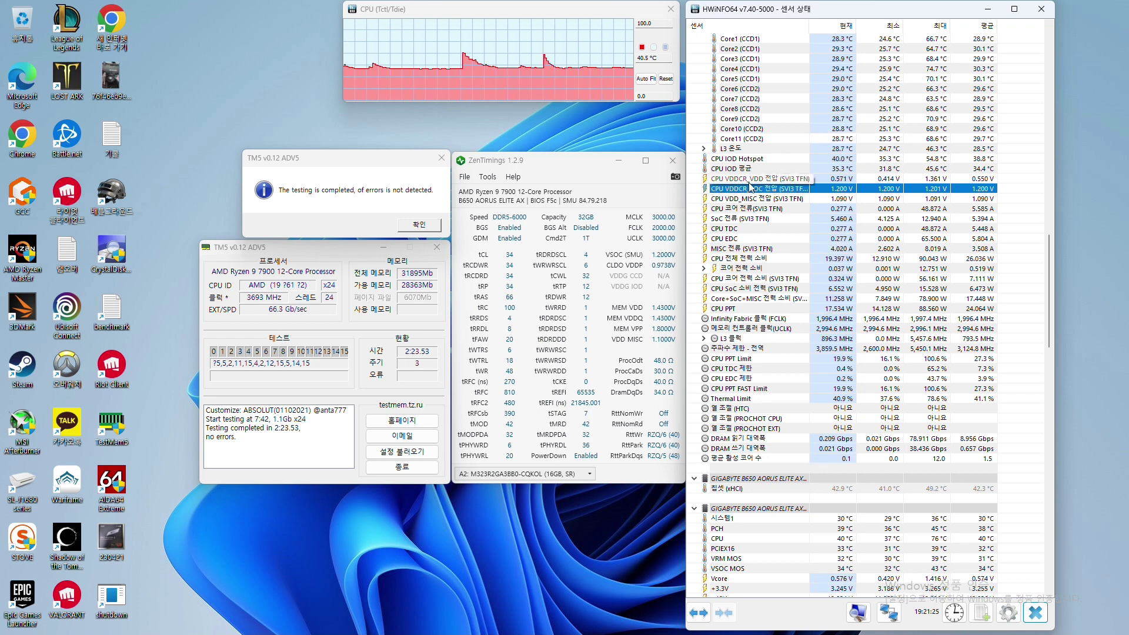
mouse_move(767, 193)
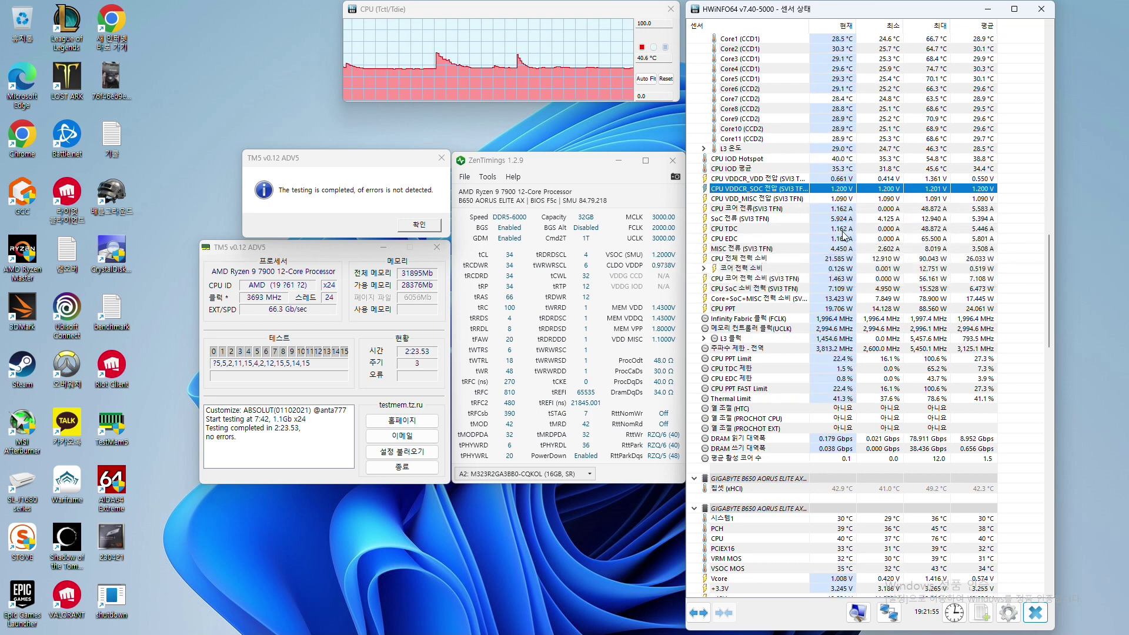
scroll(836, 233, down, 9)
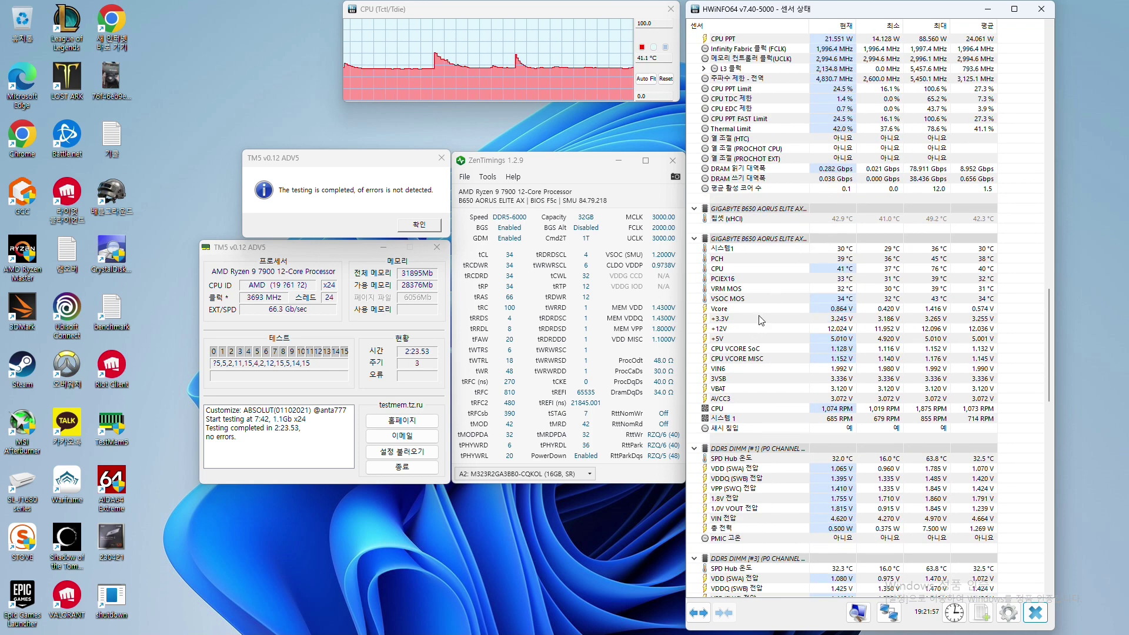
click(757, 349)
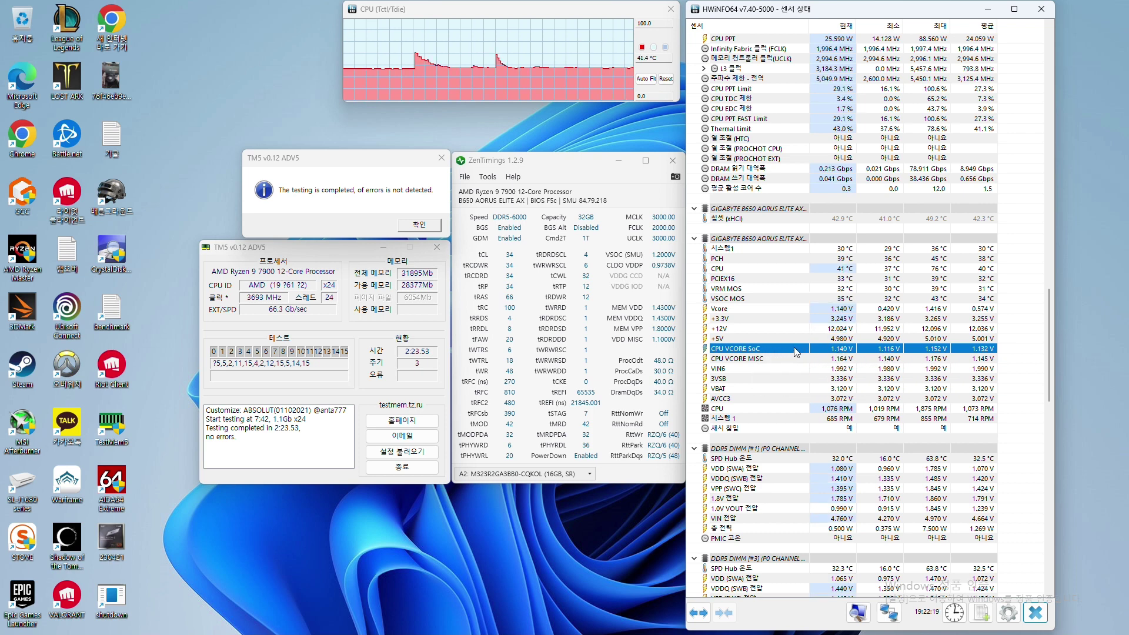
- Switch to Chrome, open the video "zen4 b650 aorus elite + 삼성 4800 32gb x2 오버클럭 (vsoc 수정버전)" and skip its ad
mouse_move(697, 629)
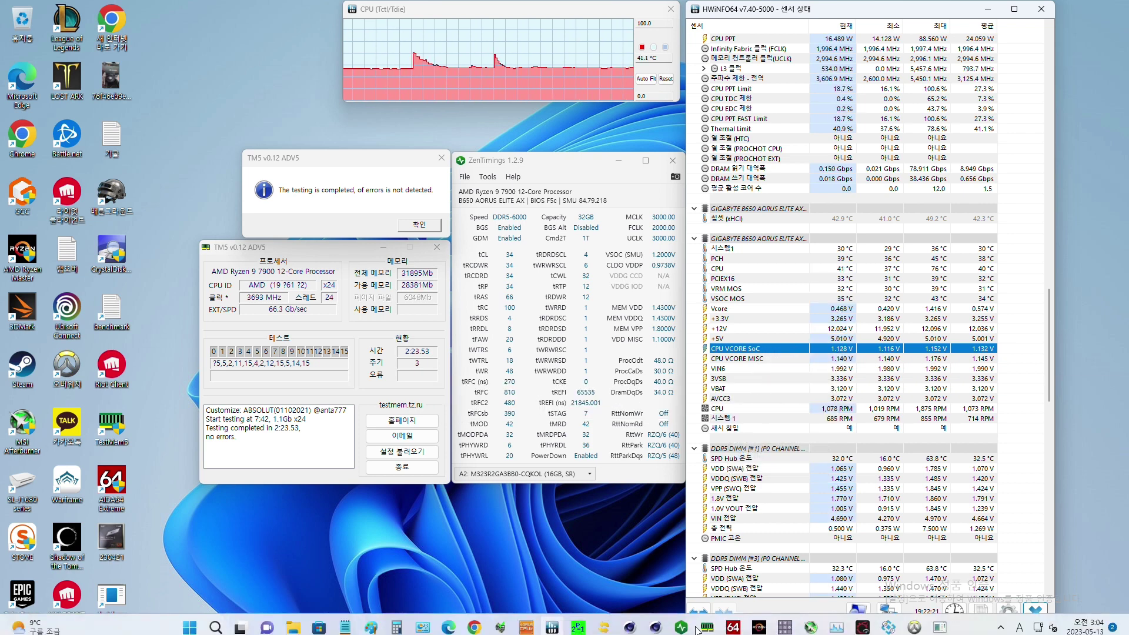
click(474, 622)
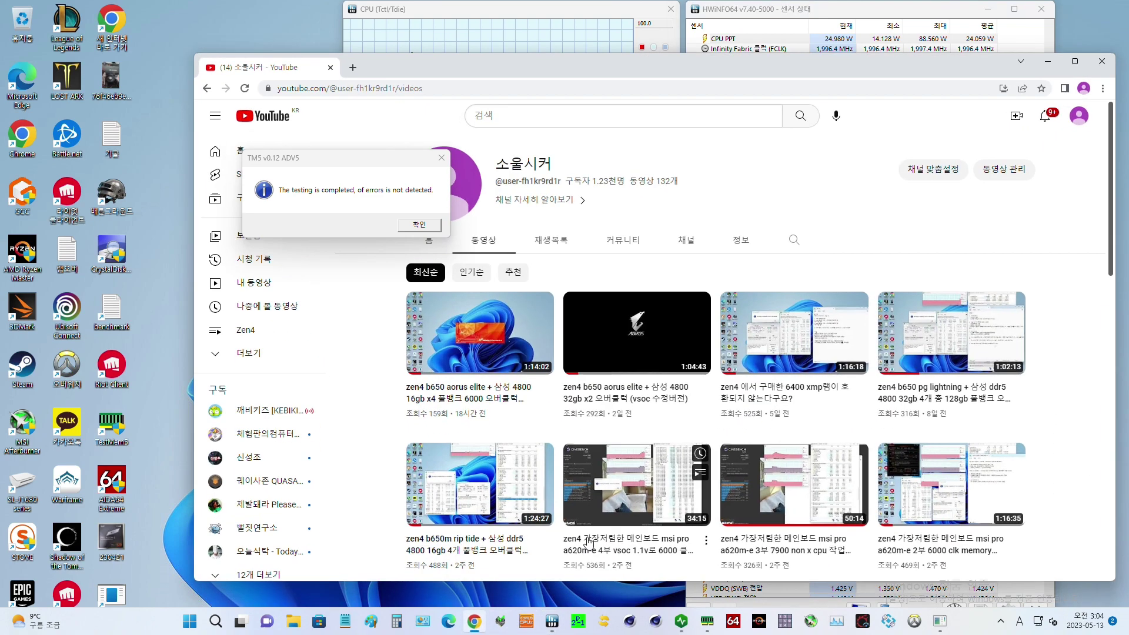
click(659, 340)
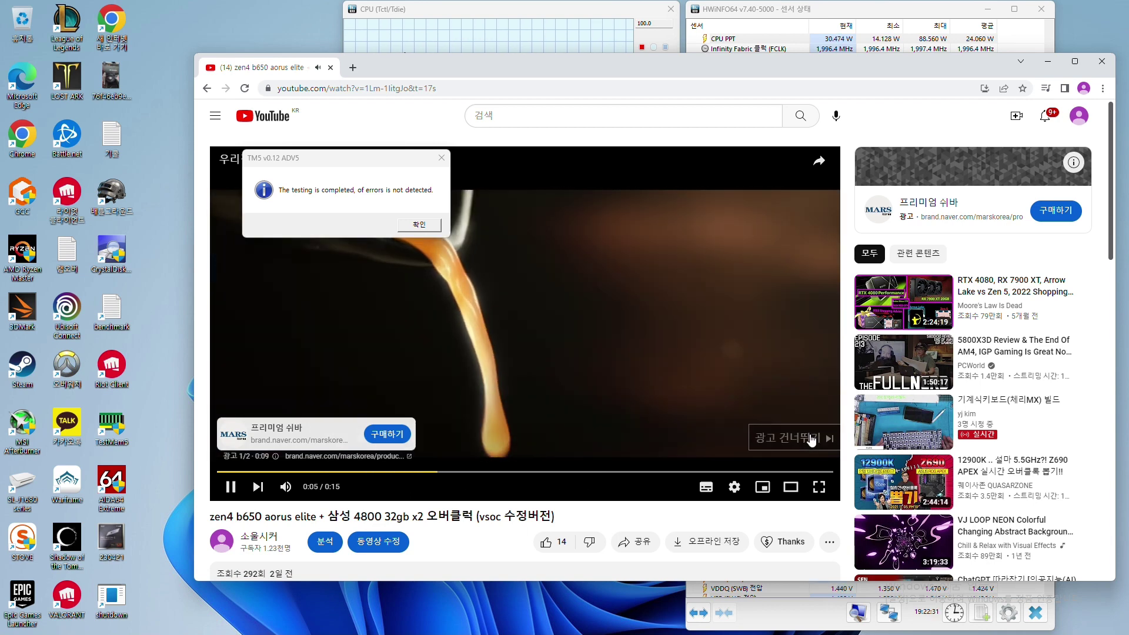
click(811, 439)
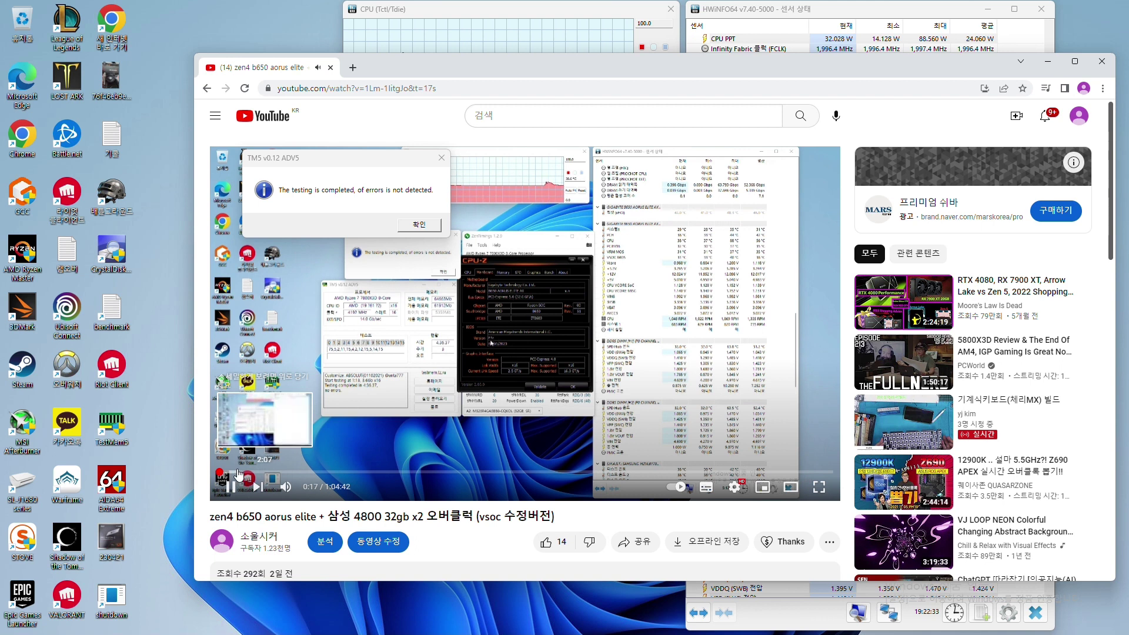
- View the video full screen, skip ahead to just before the two-minute mark, then leave full screen and close the browser
click(734, 487)
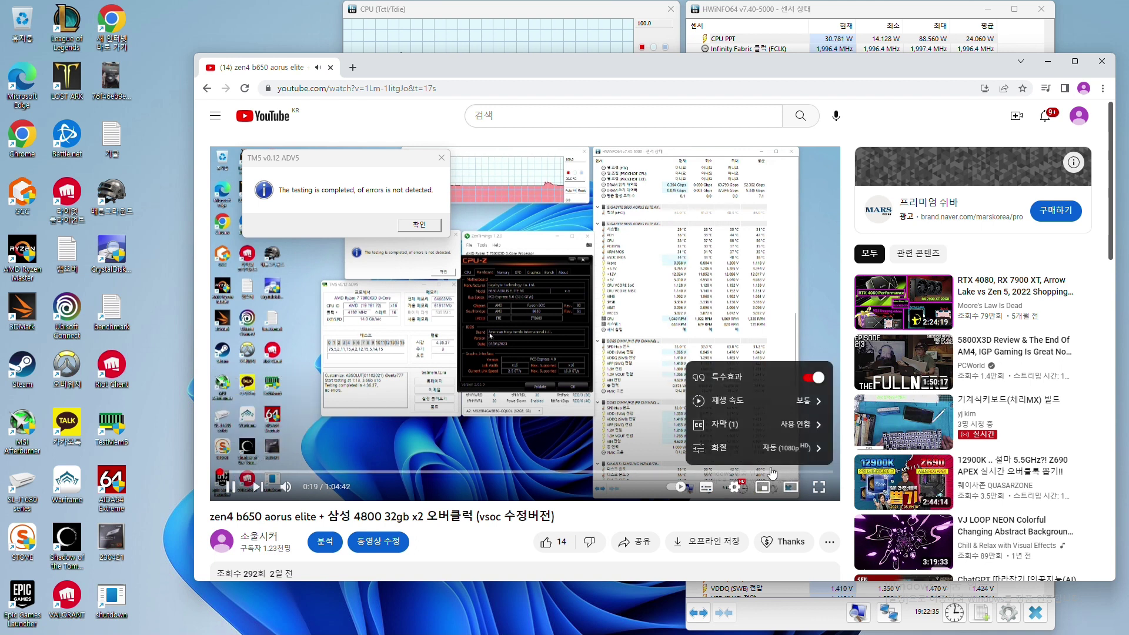
click(819, 487)
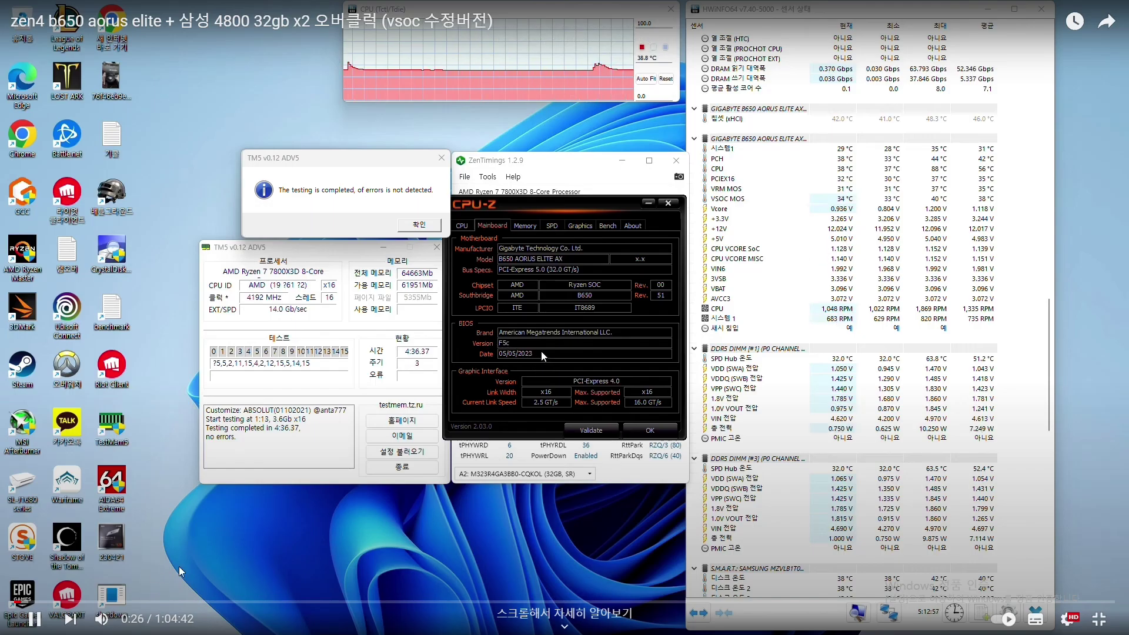
click(46, 602)
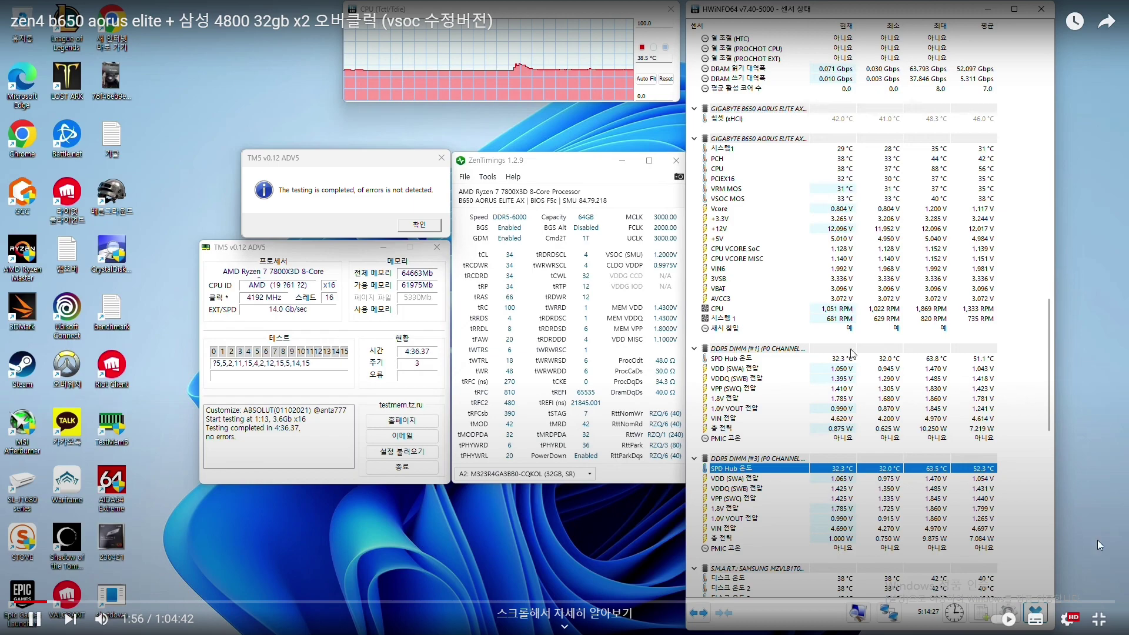
click(1099, 619)
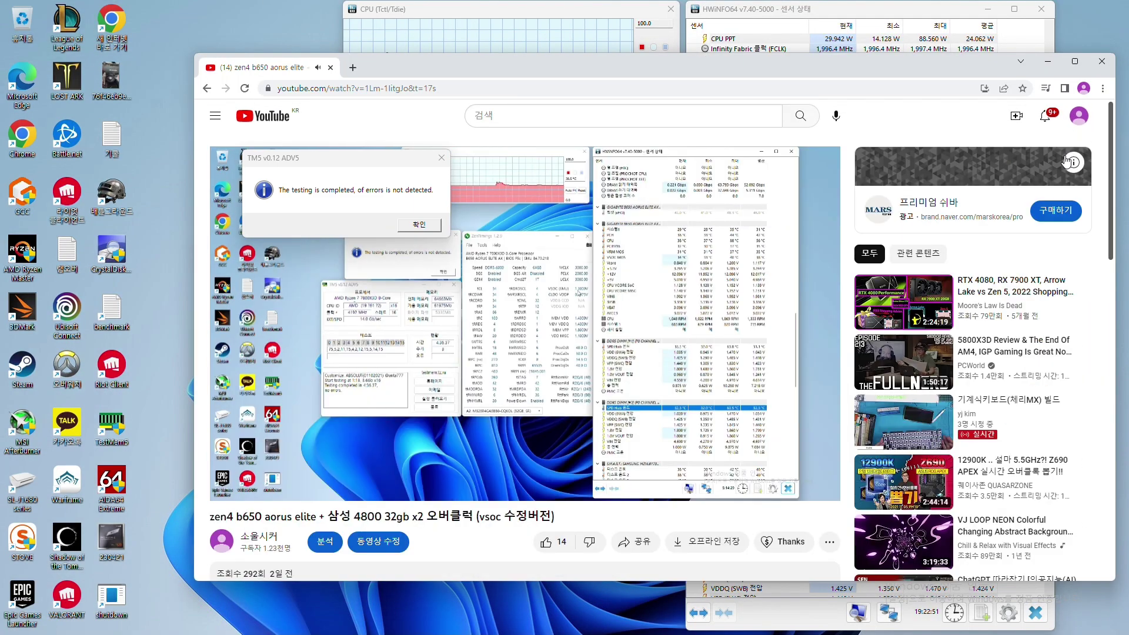
click(1102, 61)
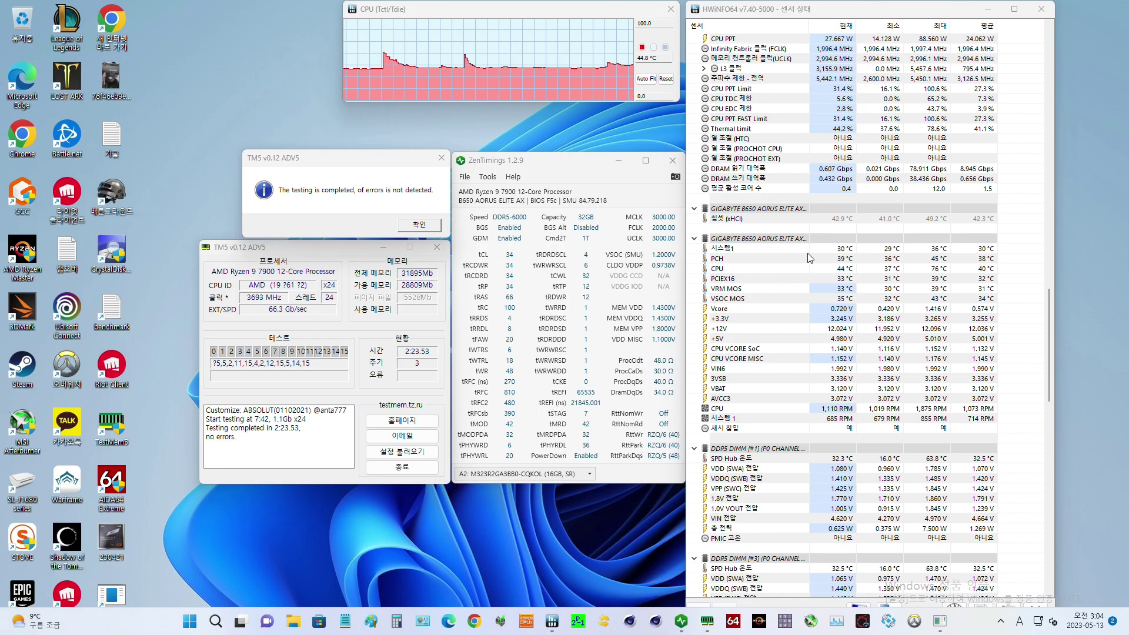
- Recheck the VDDCR_SOC voltage in the CPU sensor section against CPU VCORE SoC in the Gigabyte B650 AORUS ELITE AX section
scroll(735, 264, up, 5)
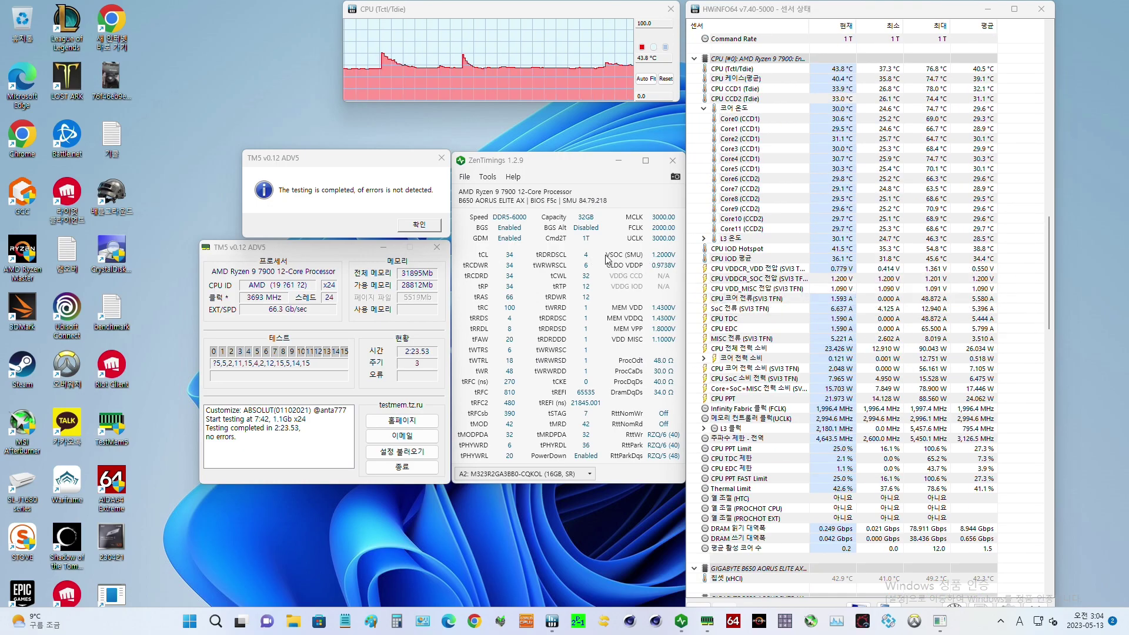
click(790, 279)
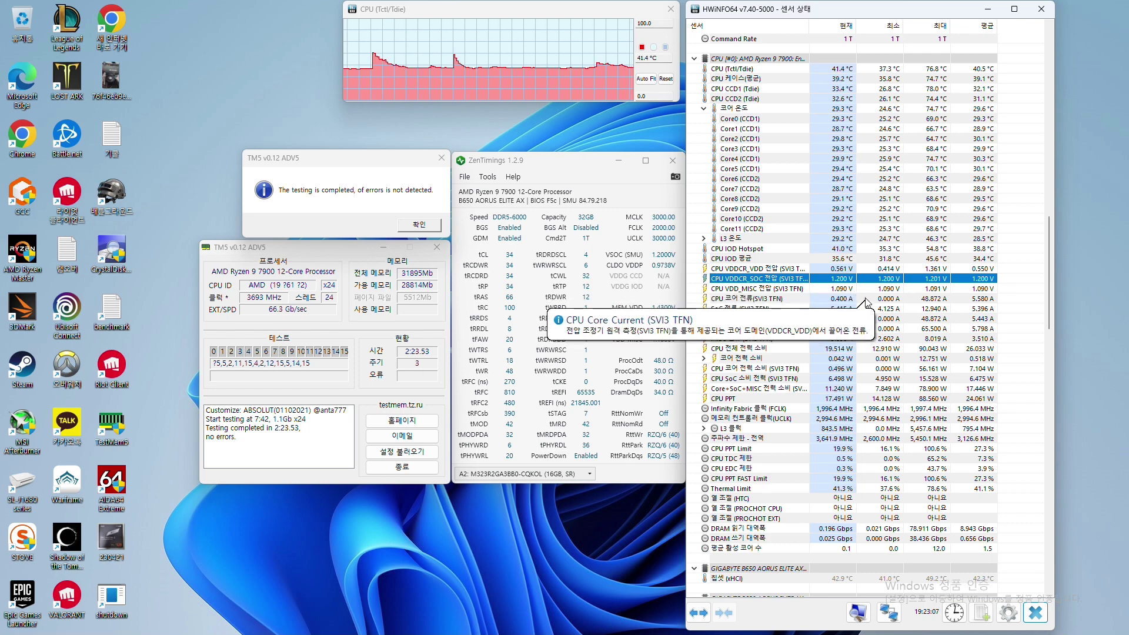
scroll(823, 305, down, 1)
scroll(822, 305, down, 9)
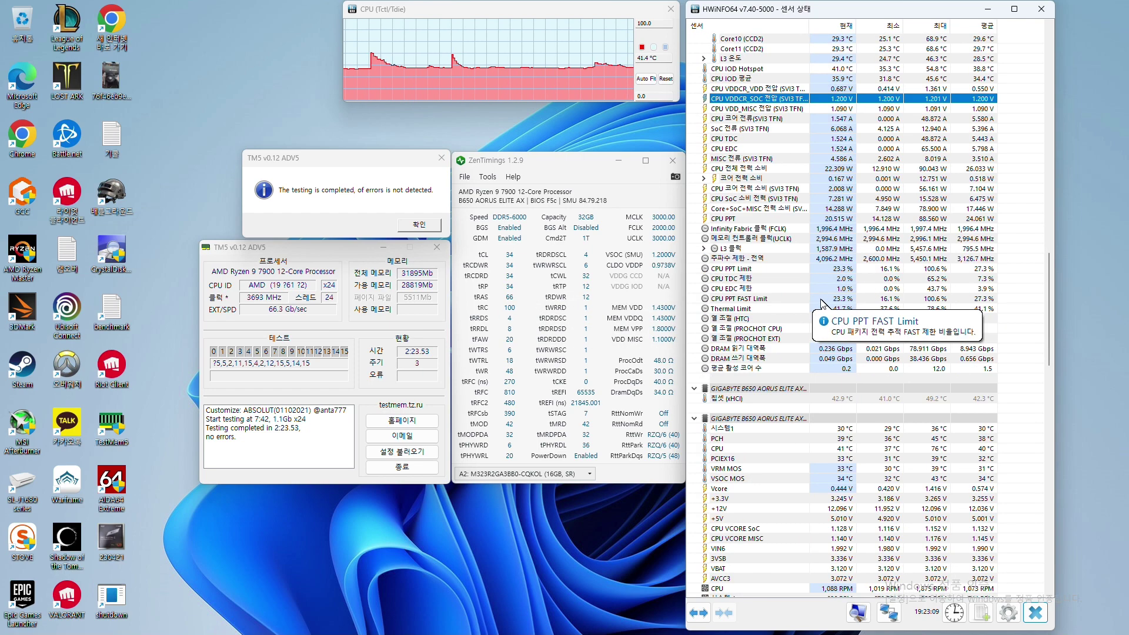
click(758, 411)
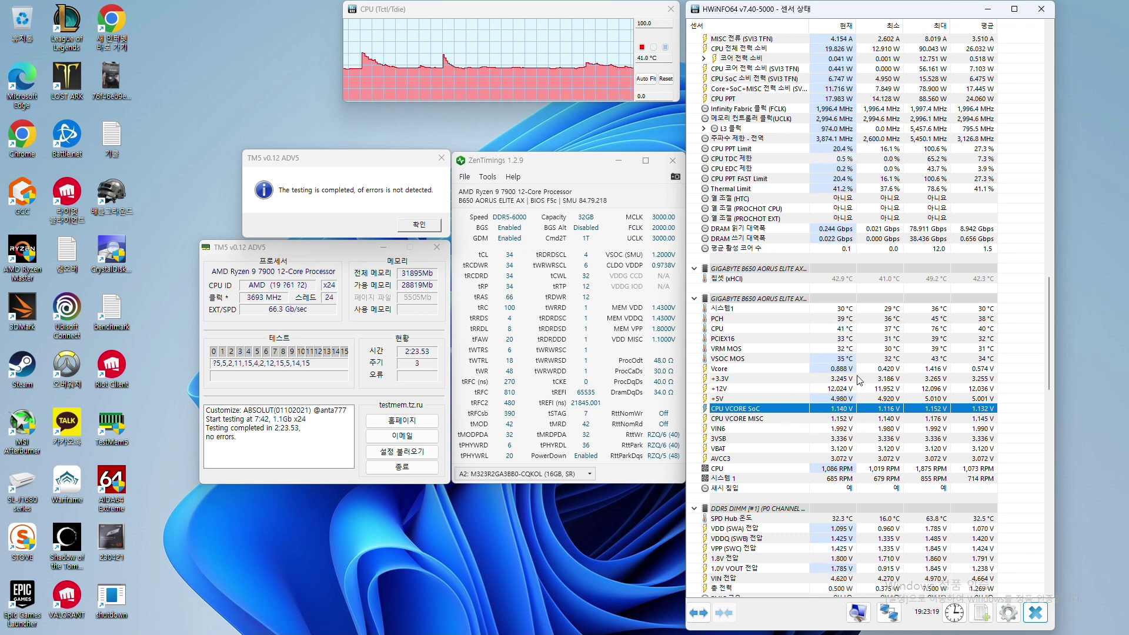
- Highlight VDDCR_SOC and CPU VCORE SoC once more for comparison, ending on the VDDCR_SOC (SVI3 TFN) row
scroll(807, 325, up, 5)
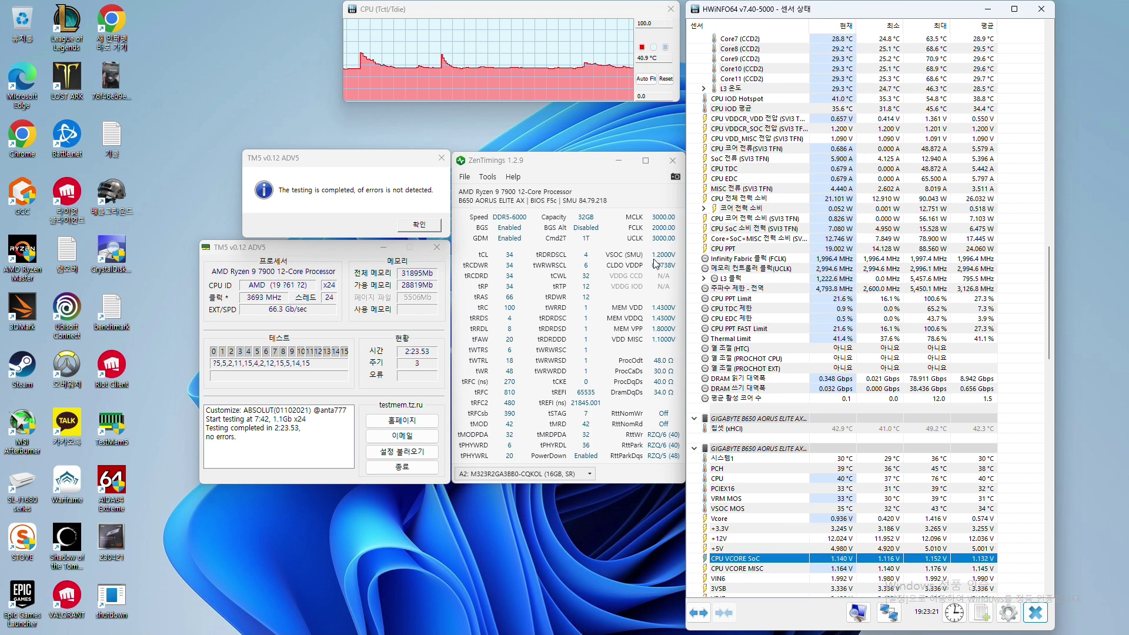
scroll(750, 364, up, 8)
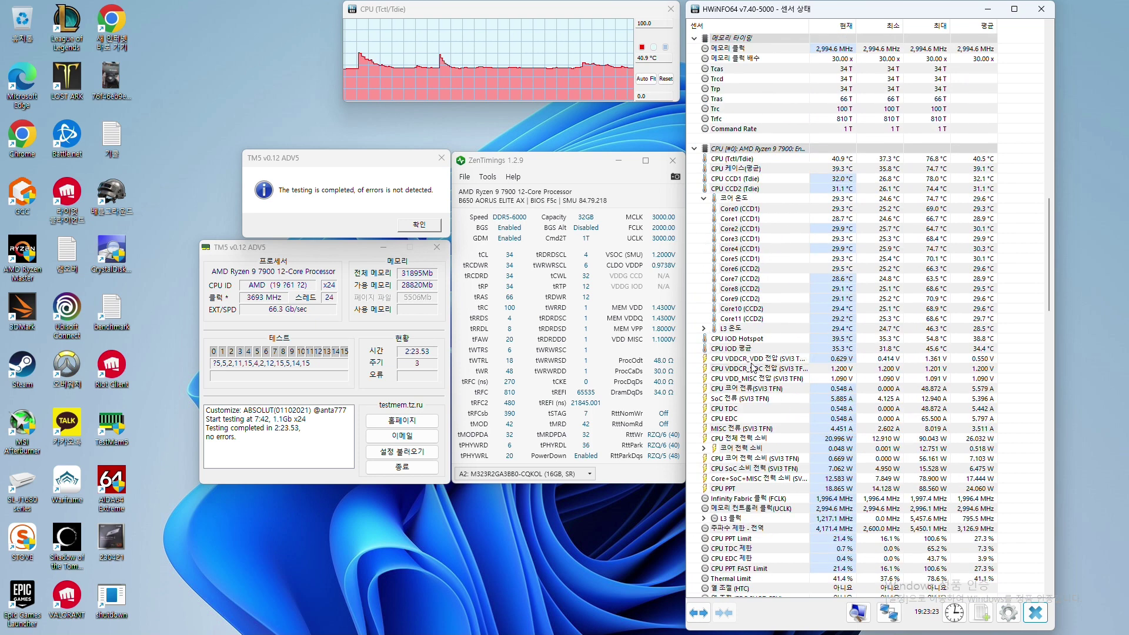
click(726, 369)
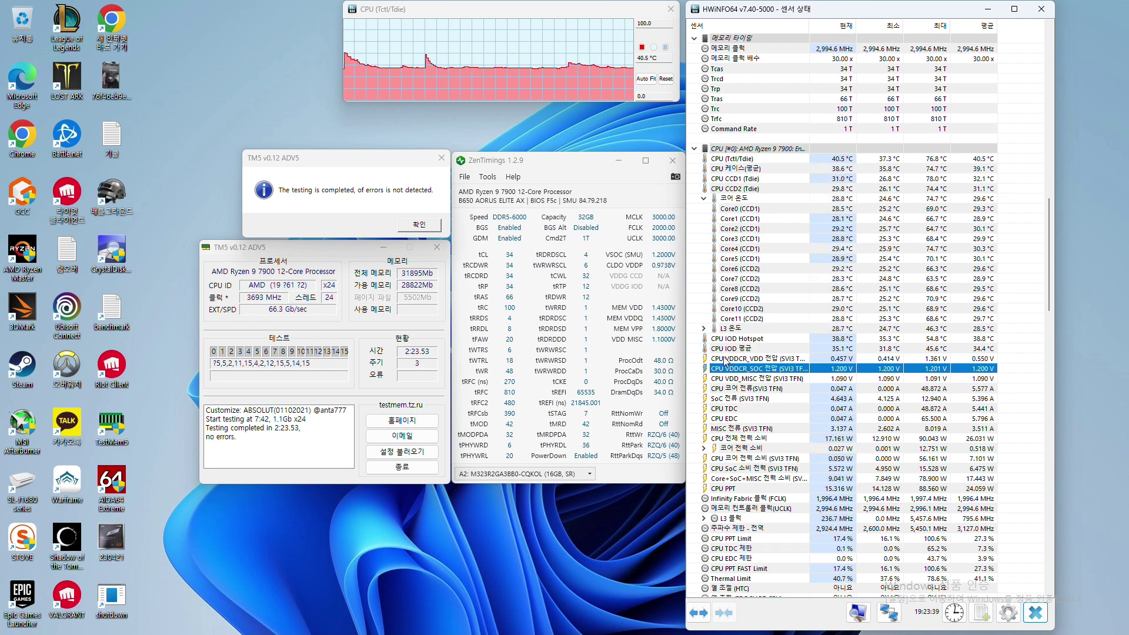
scroll(724, 367, down, 15)
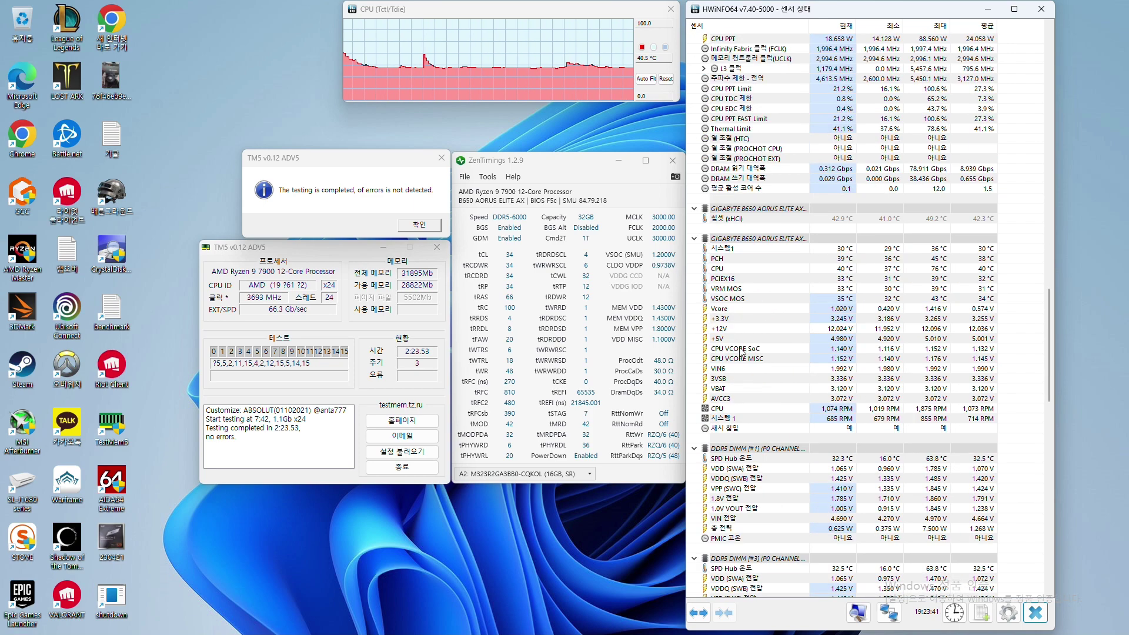
click(743, 350)
scroll(765, 294, up, 10)
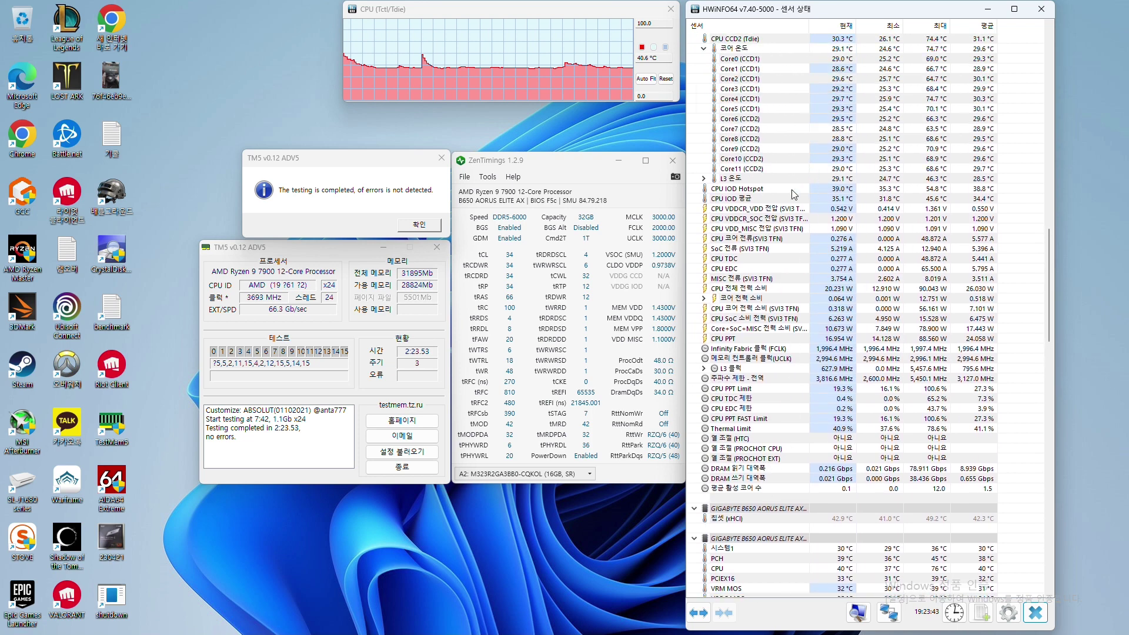
click(780, 221)
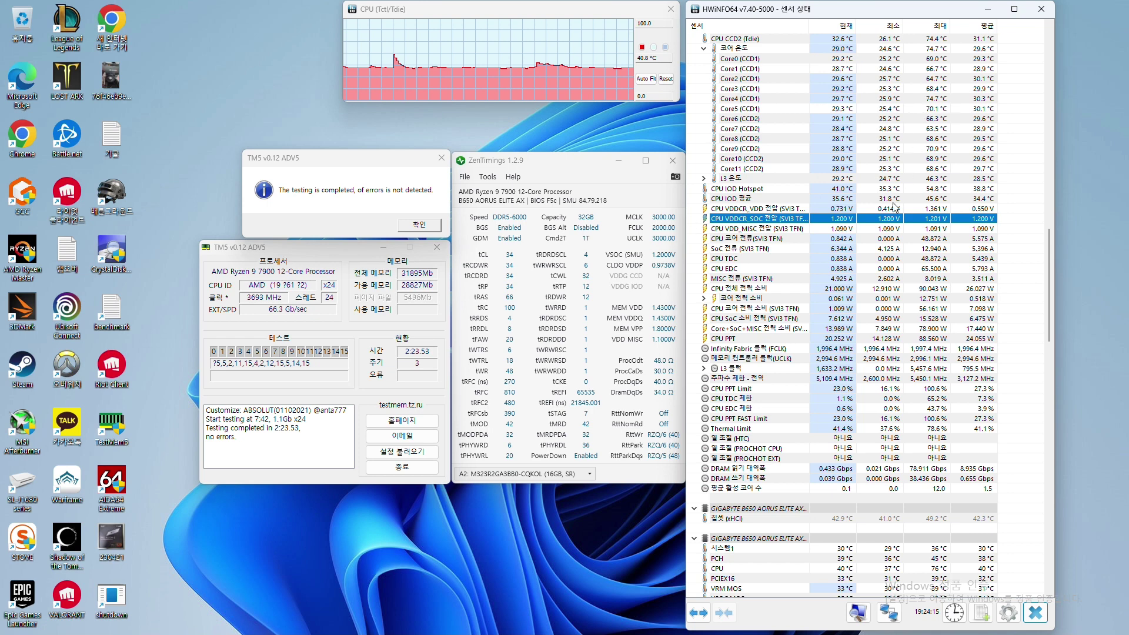
- Check the VSOC (SMU) voltage in ZenTimings and the SVI3 TFN readings in HWiNFO64 against the CPU VCORE SoC row
click(592, 258)
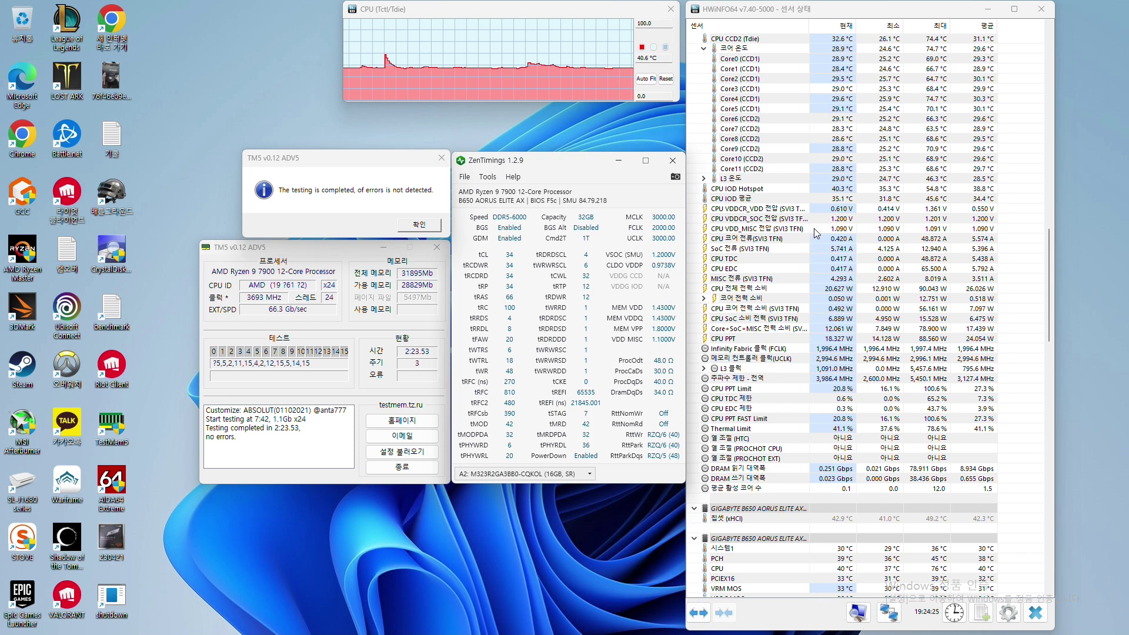
mouse_move(815, 237)
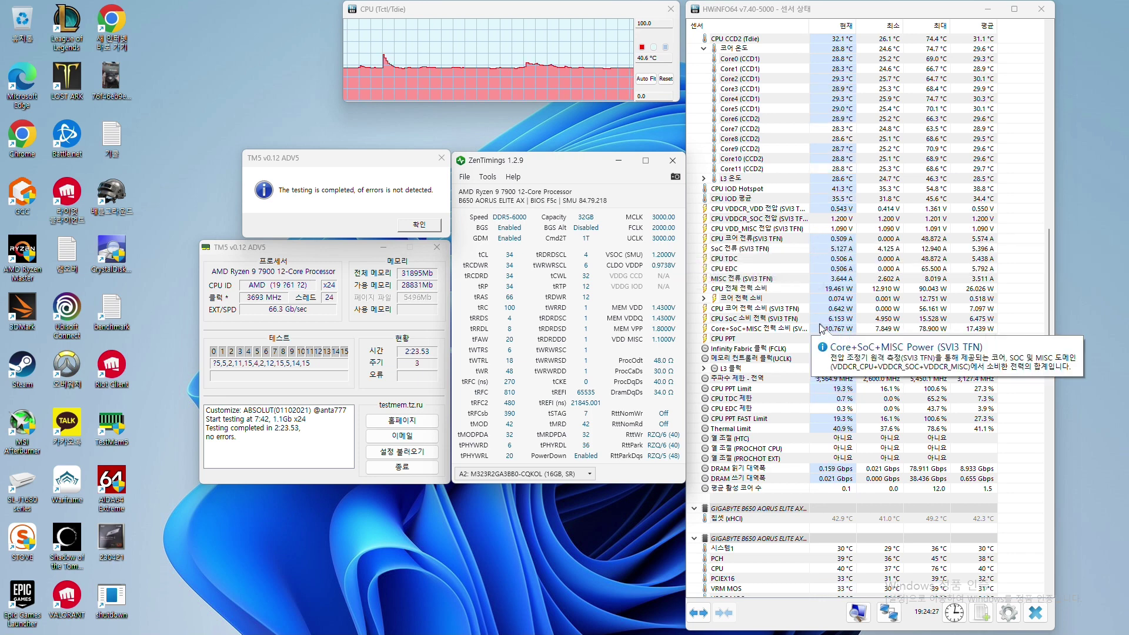
mouse_move(820, 324)
mouse_move(856, 301)
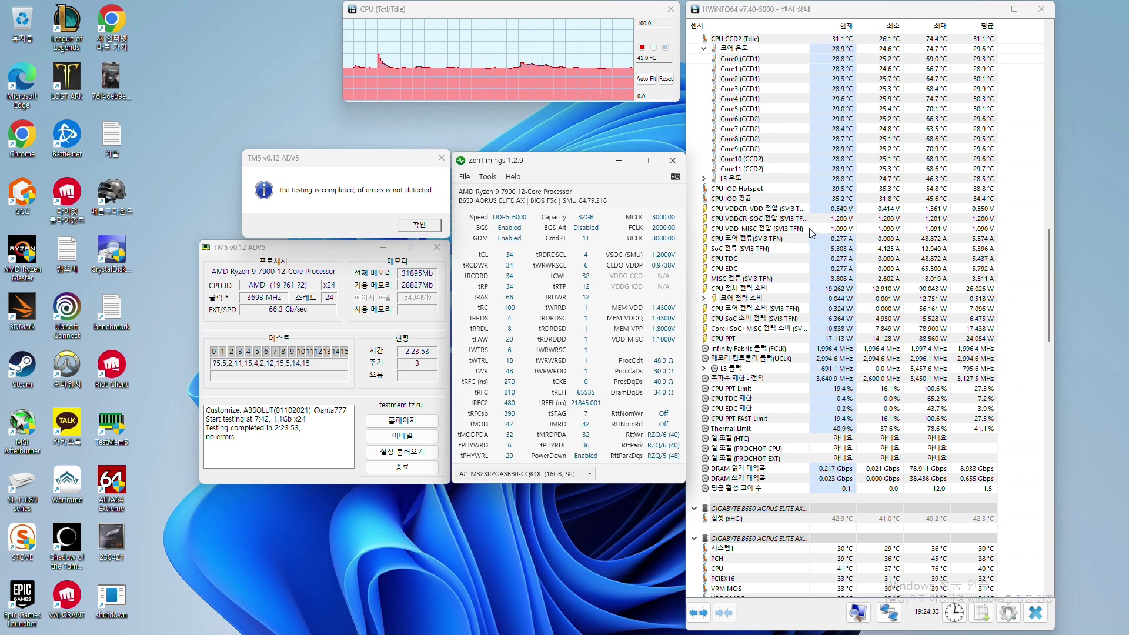
mouse_move(549, 624)
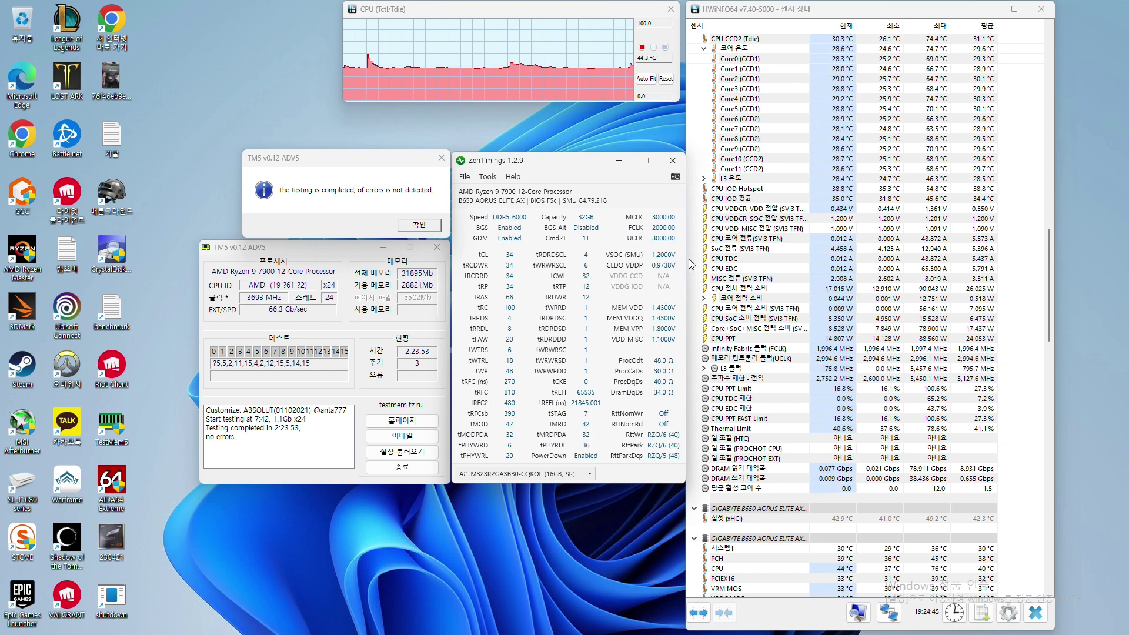
scroll(781, 270, down, 10)
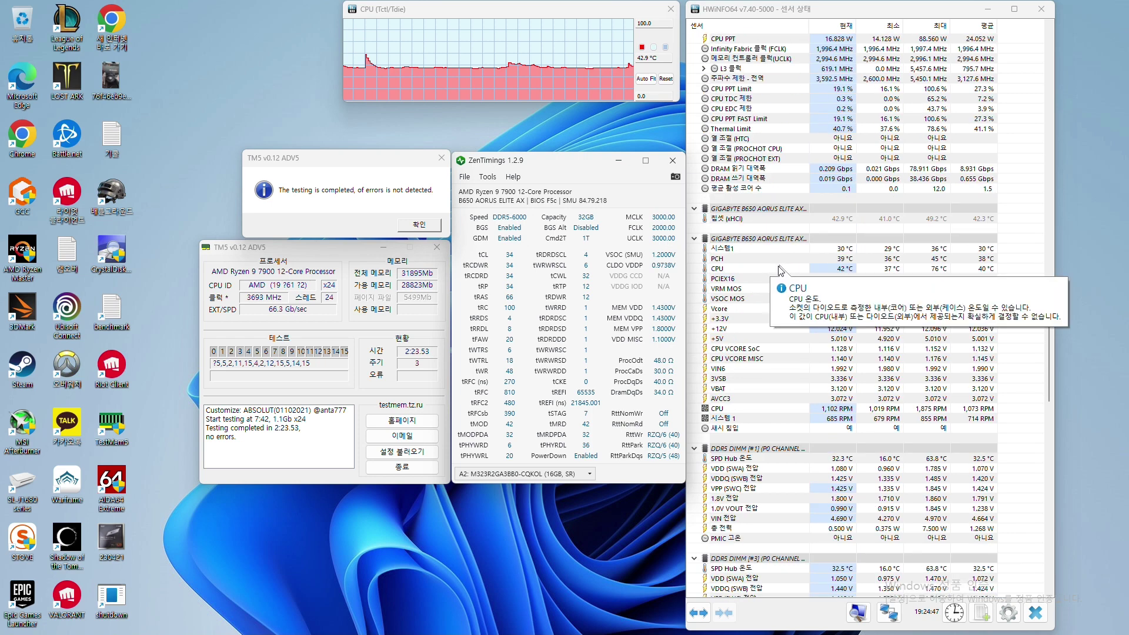
click(770, 350)
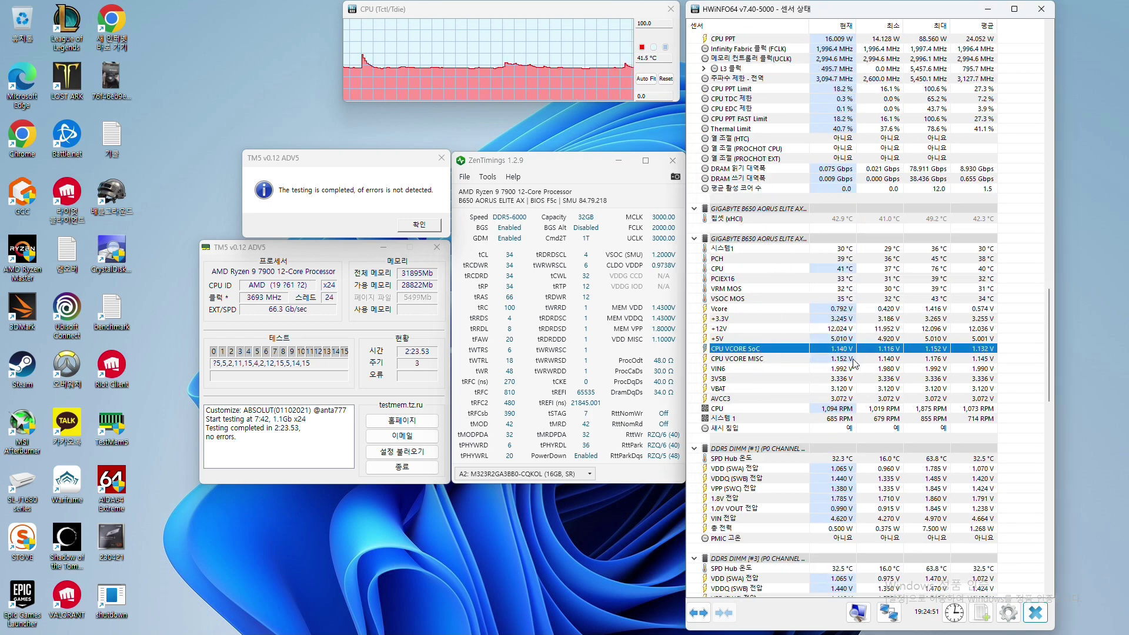
- Highlight the CPU VDDCR_SOC (SVI3 TFN) voltage again, ending on CPU VCORE SoC in the motherboard section
scroll(854, 363, up, 9)
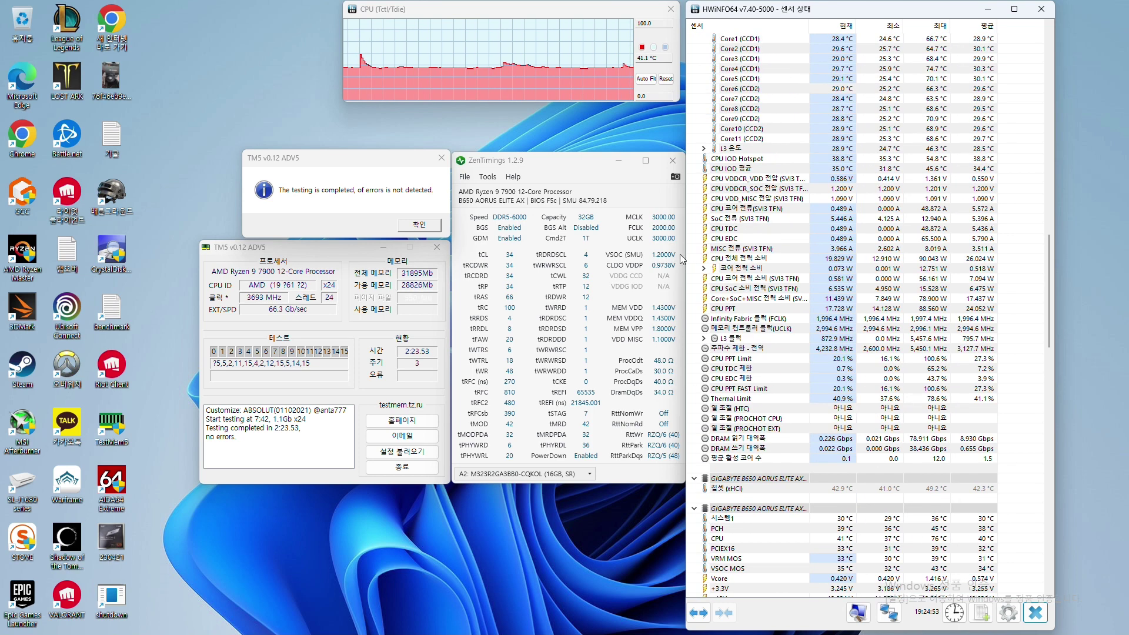
click(768, 189)
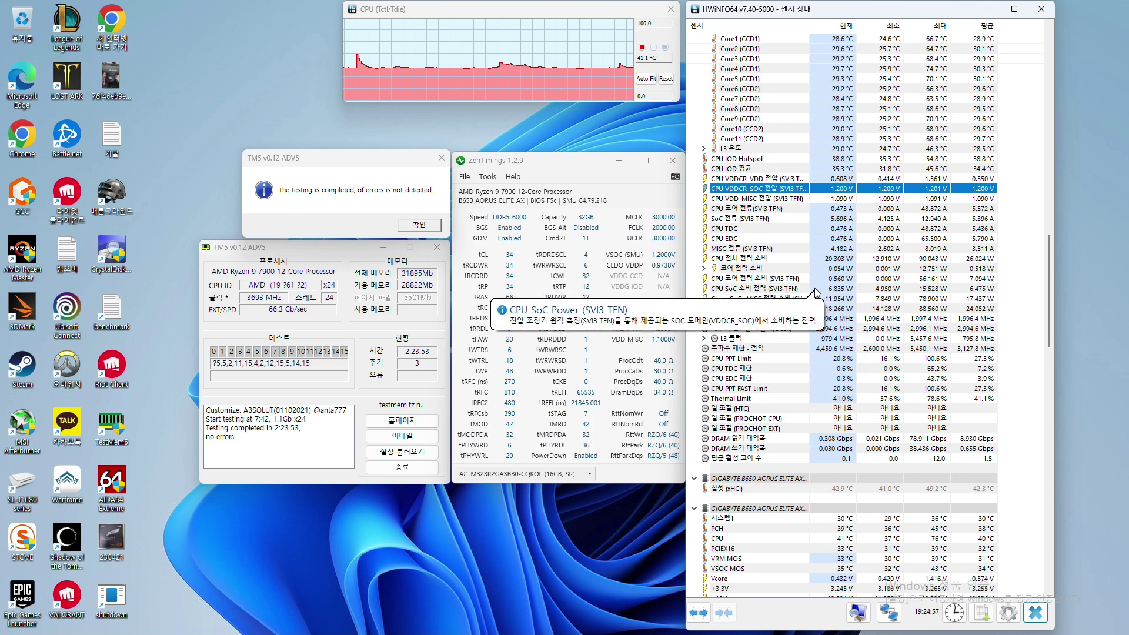
scroll(815, 290, down, 12)
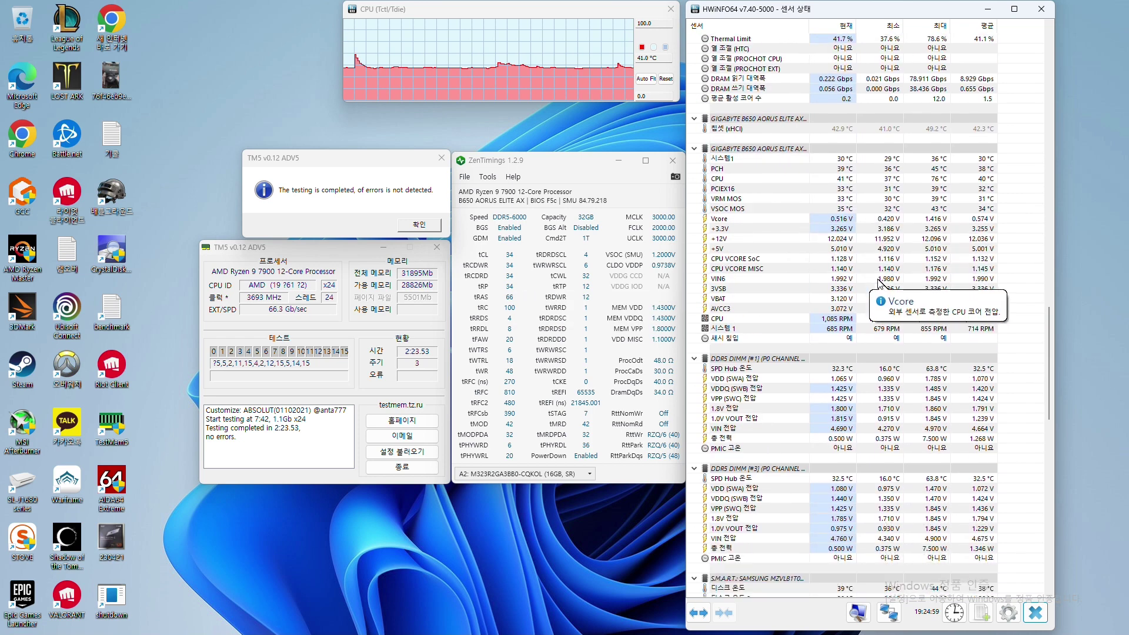
scroll(880, 283, down, 1)
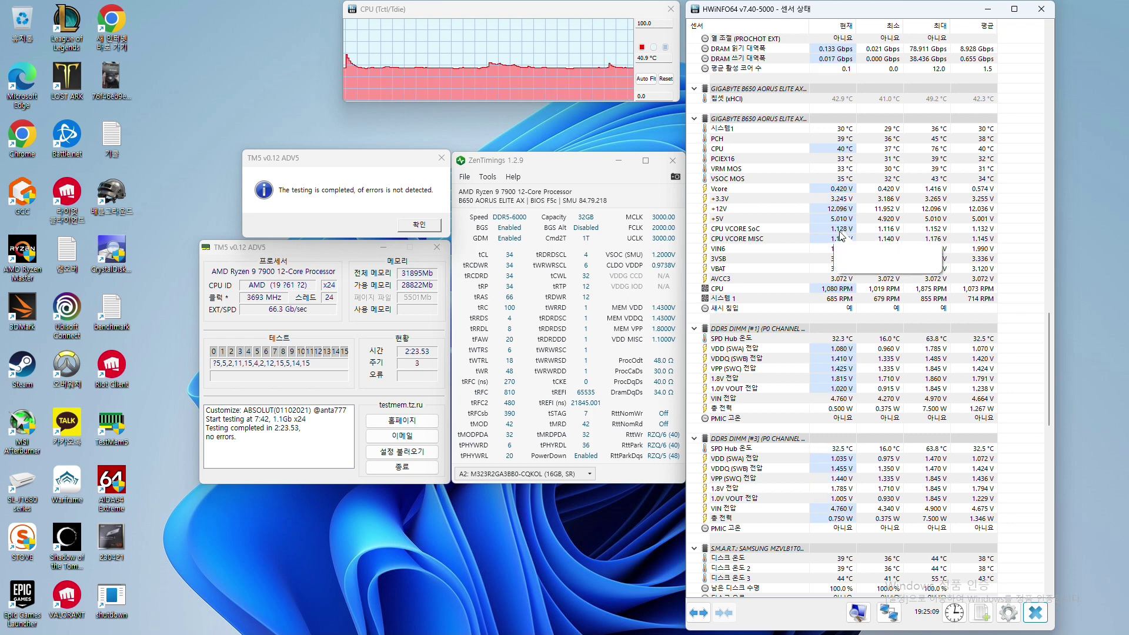
click(911, 230)
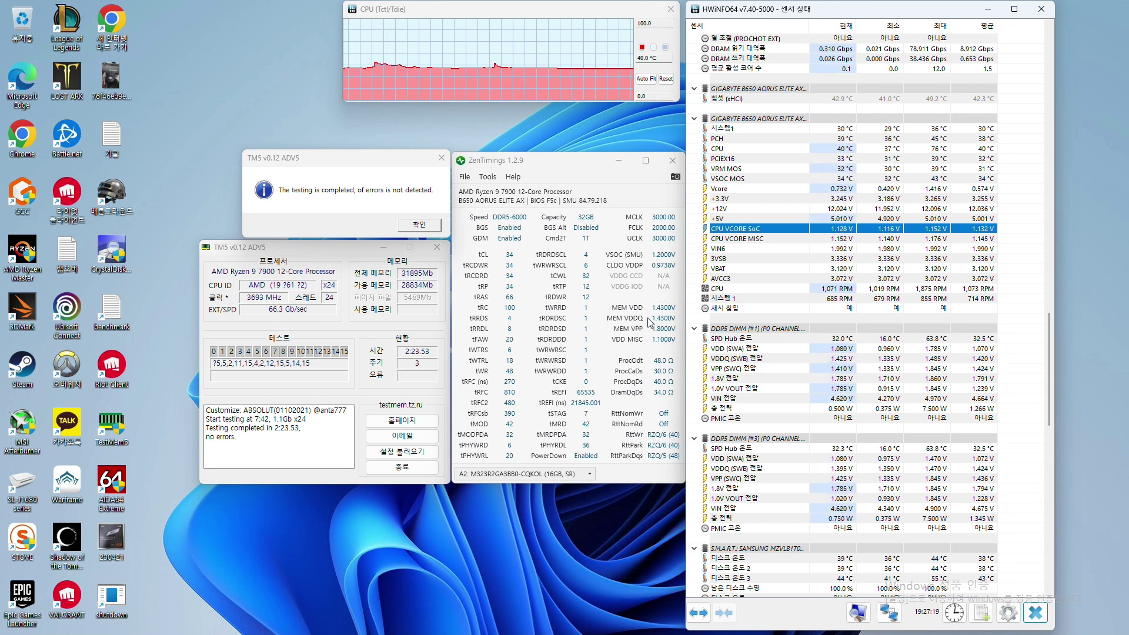
- Go through the VDD (SWA), VDDQ (SWB) and VPP (SWC) voltage rows of DDR5 DIMM [#1]
click(772, 349)
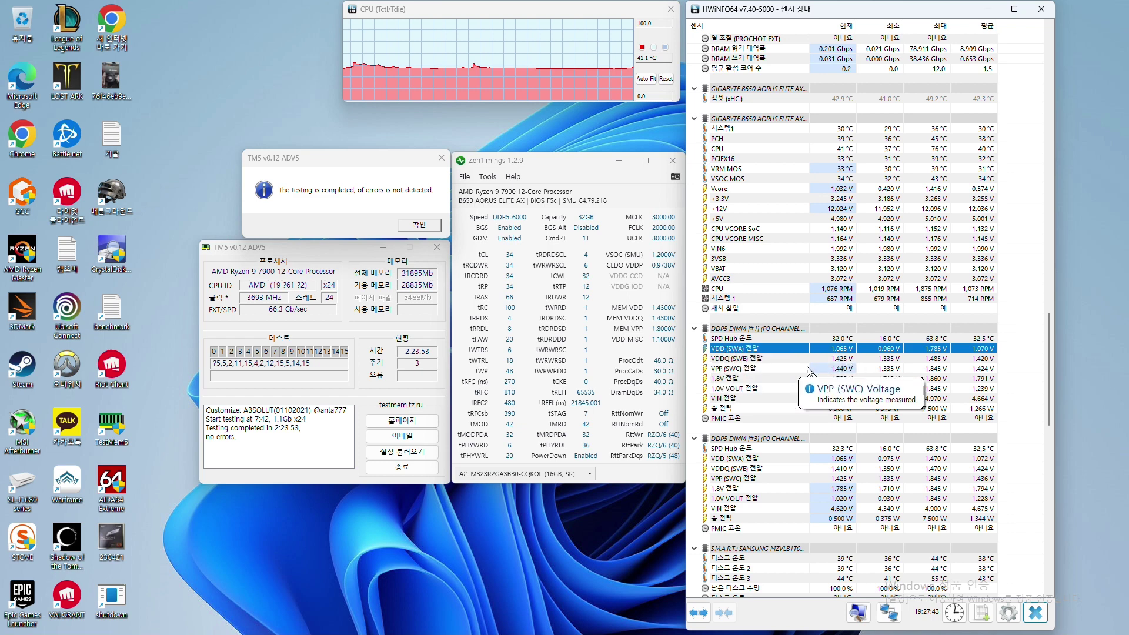
click(842, 359)
click(839, 370)
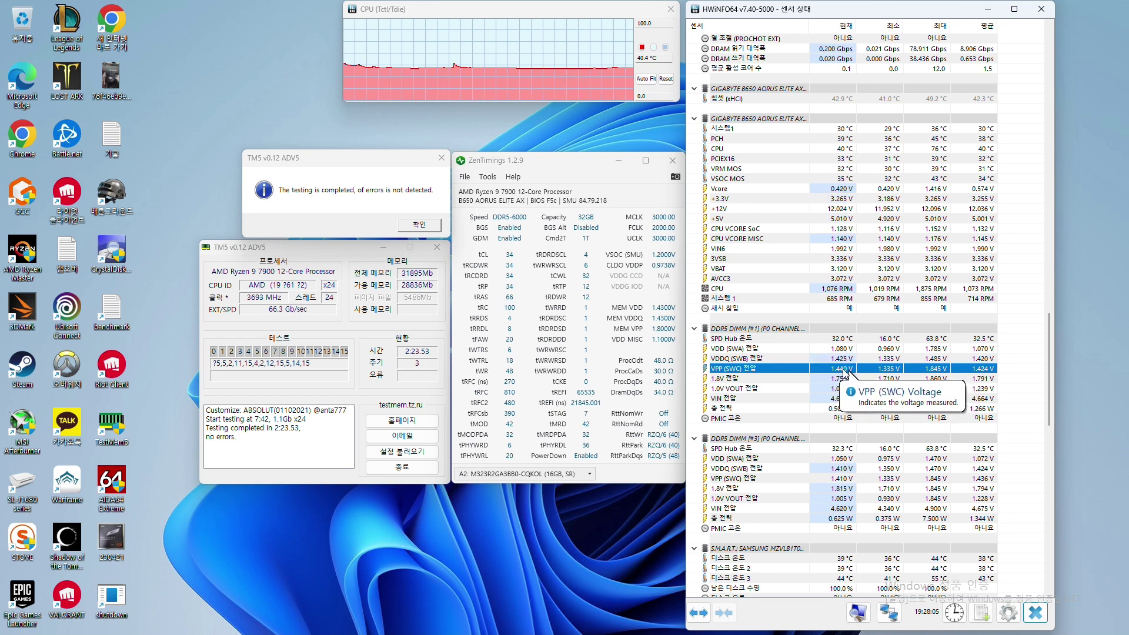
key(Up)
key(Up)
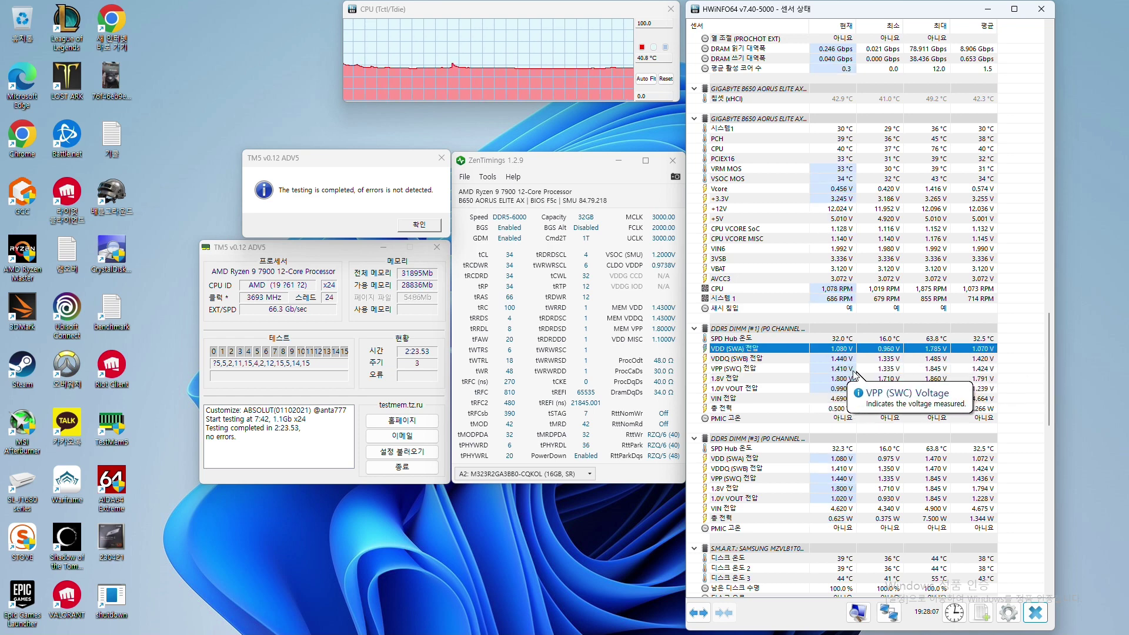
key(Down)
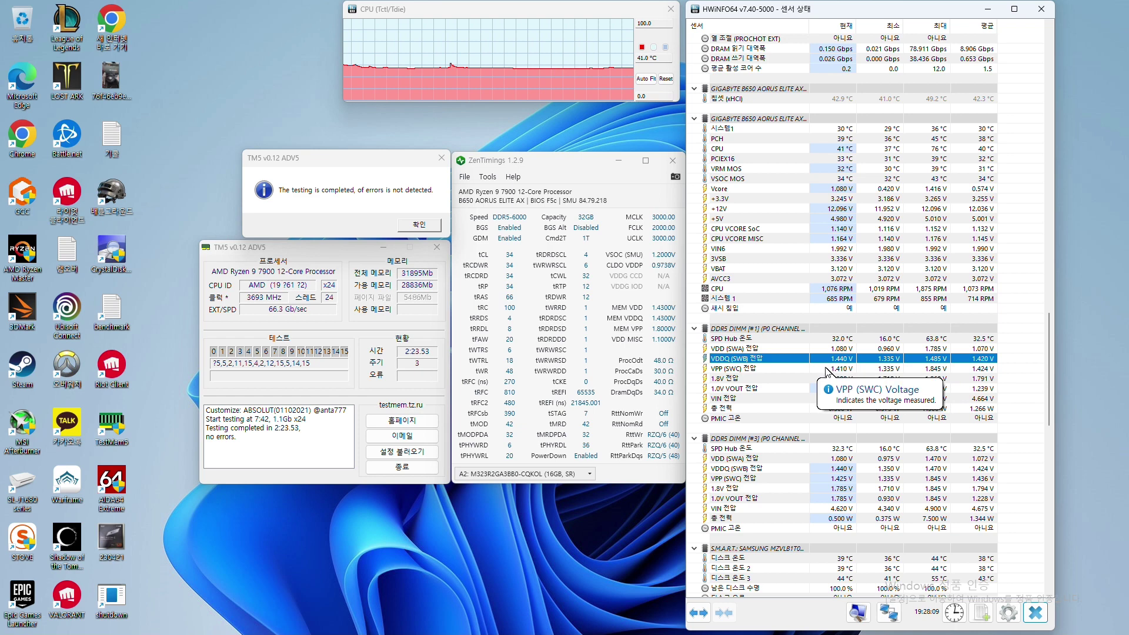
key(Down)
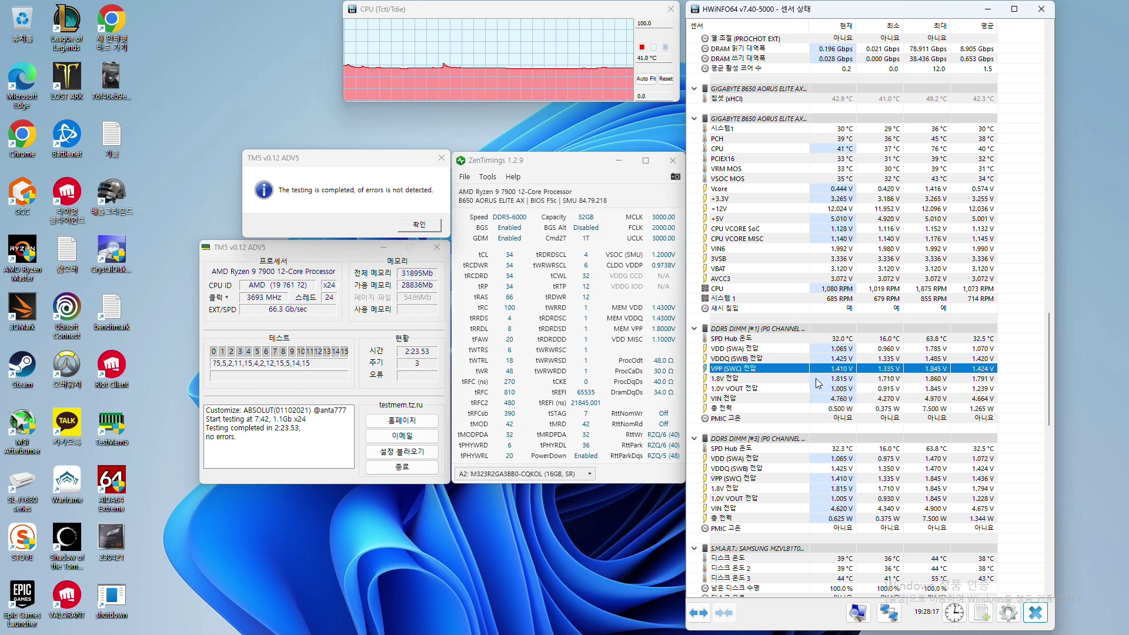
- Compare the 1.8V and VDD (SWA) rows of DDR5 DIMM [#1] with the VDDQ (SWB) and VPP (SWC) rows of DIMM [#3]
click(837, 379)
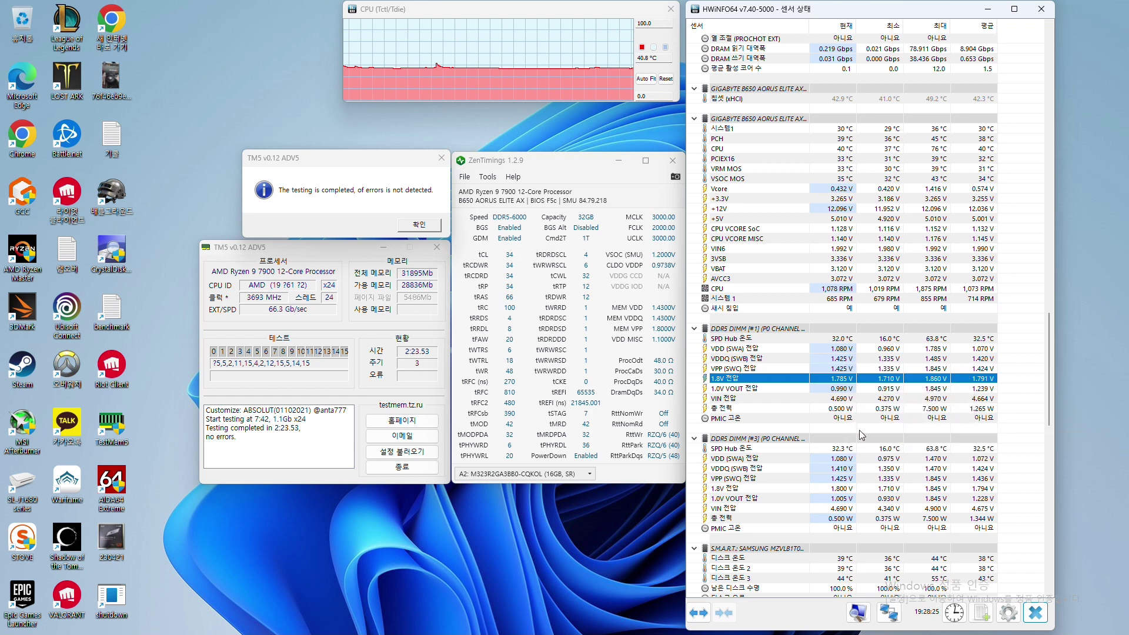
click(847, 349)
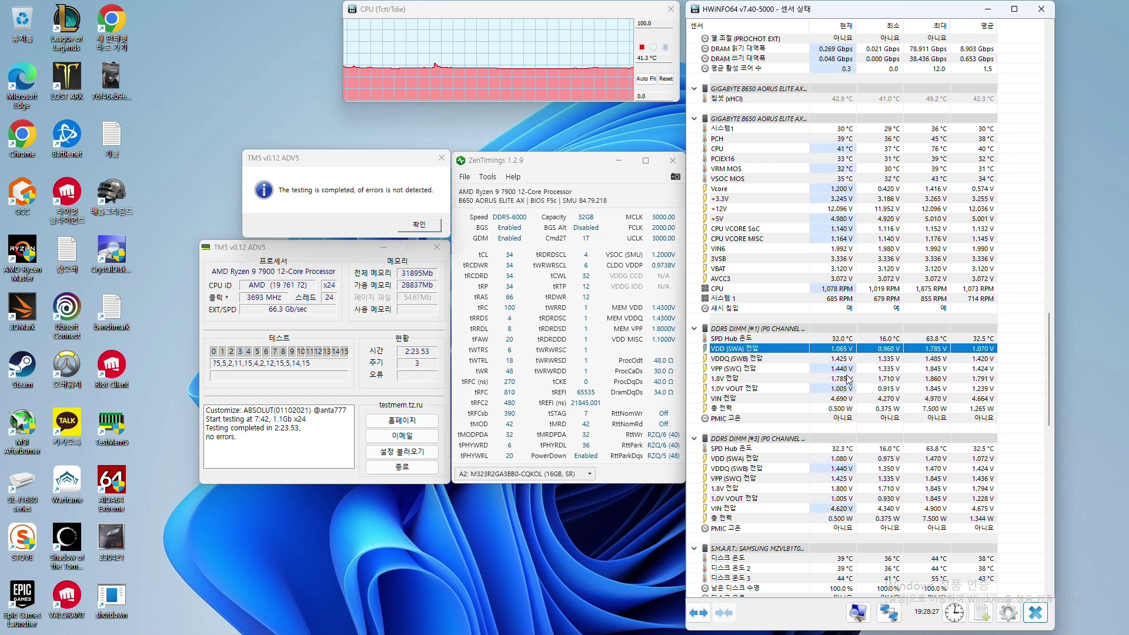
click(847, 380)
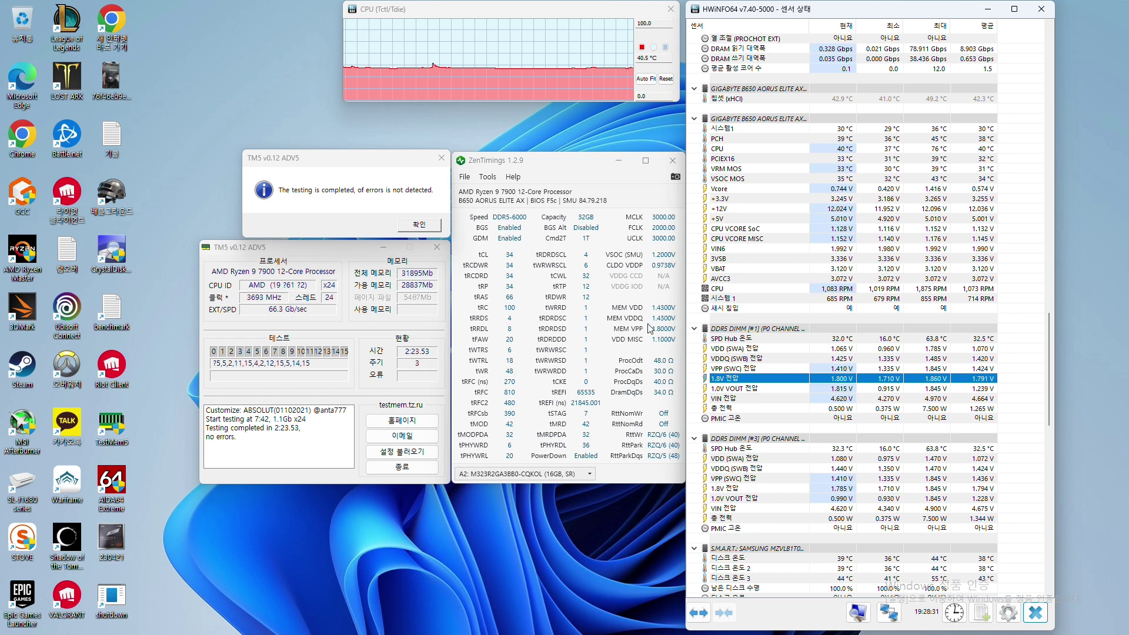
click(874, 480)
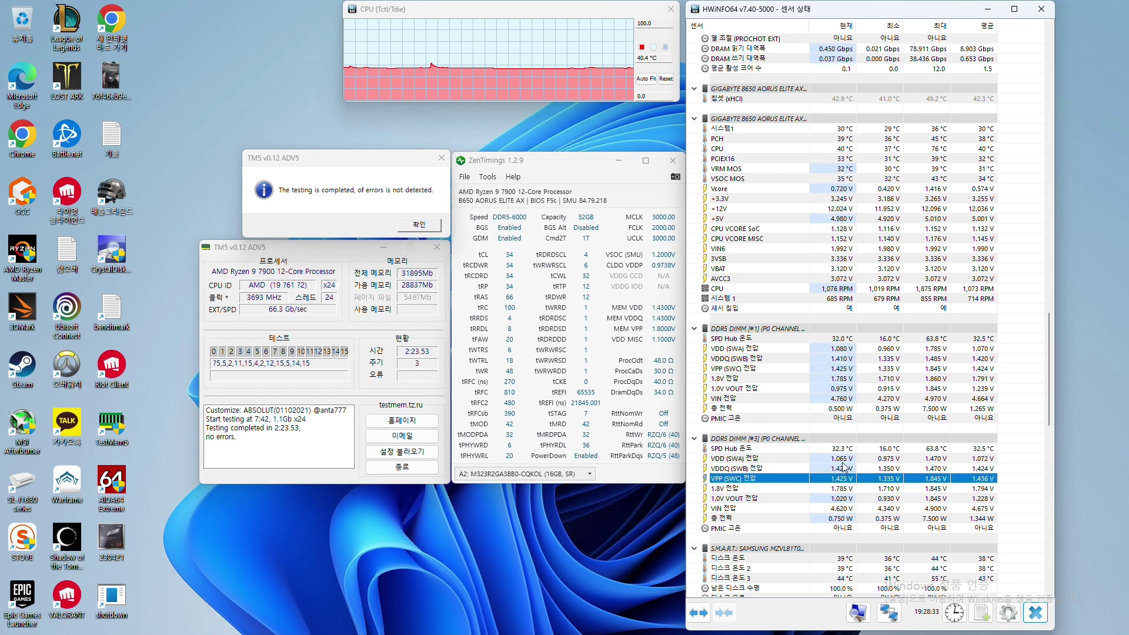
click(845, 468)
click(853, 478)
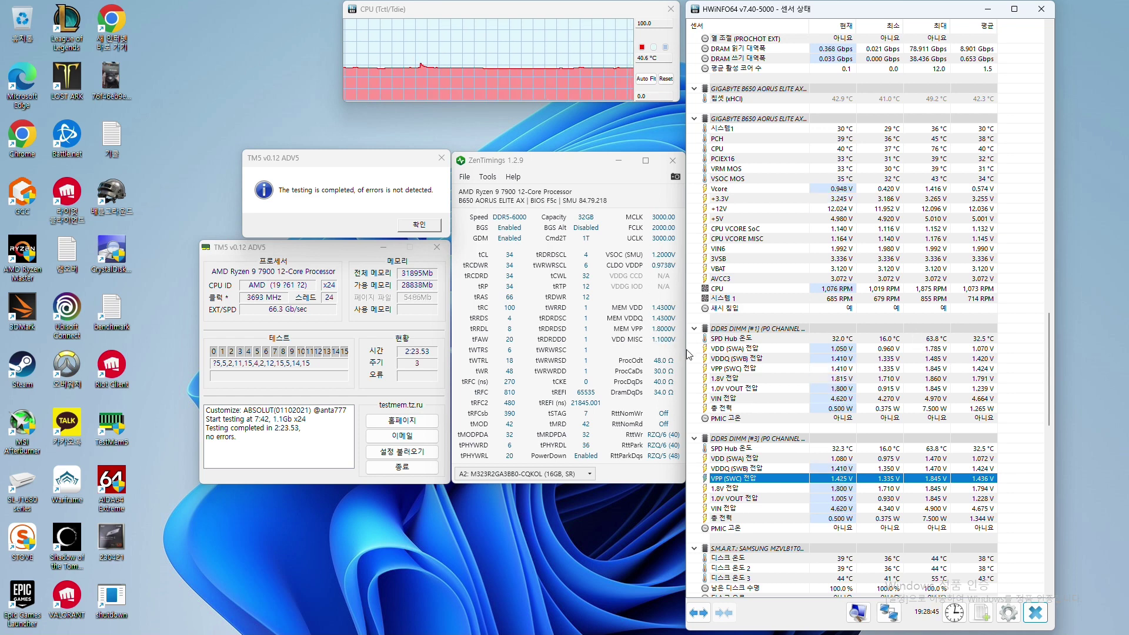
- Look back over the CPU voltage and power sensors and the Gigabyte B650 AORUS ELITE AX readings
scroll(798, 298, up, 1)
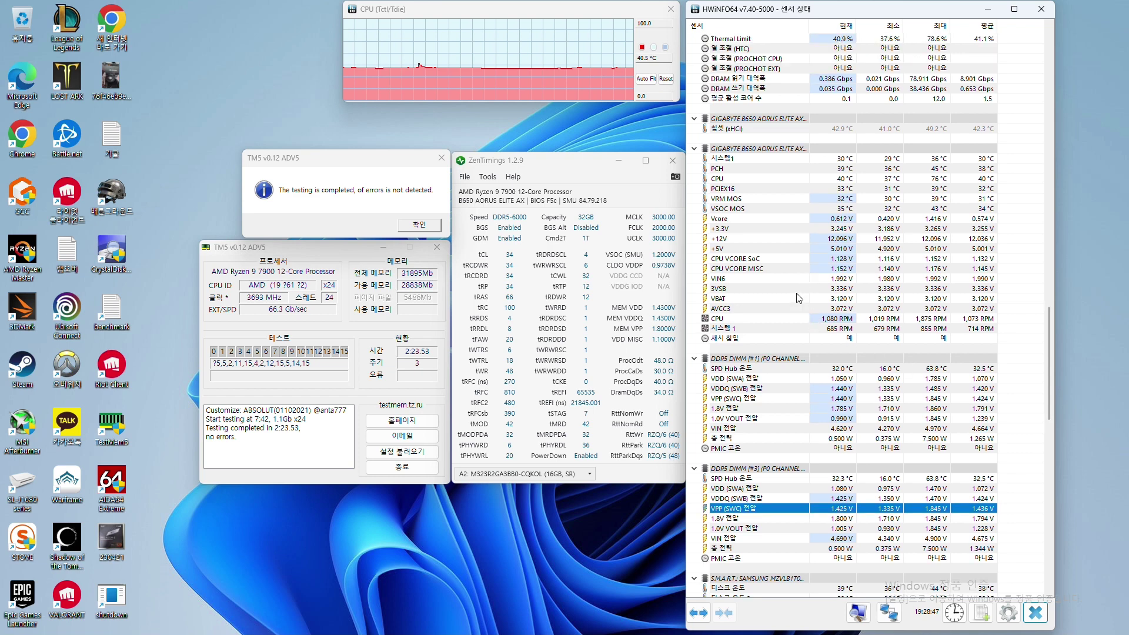
scroll(808, 311, up, 3)
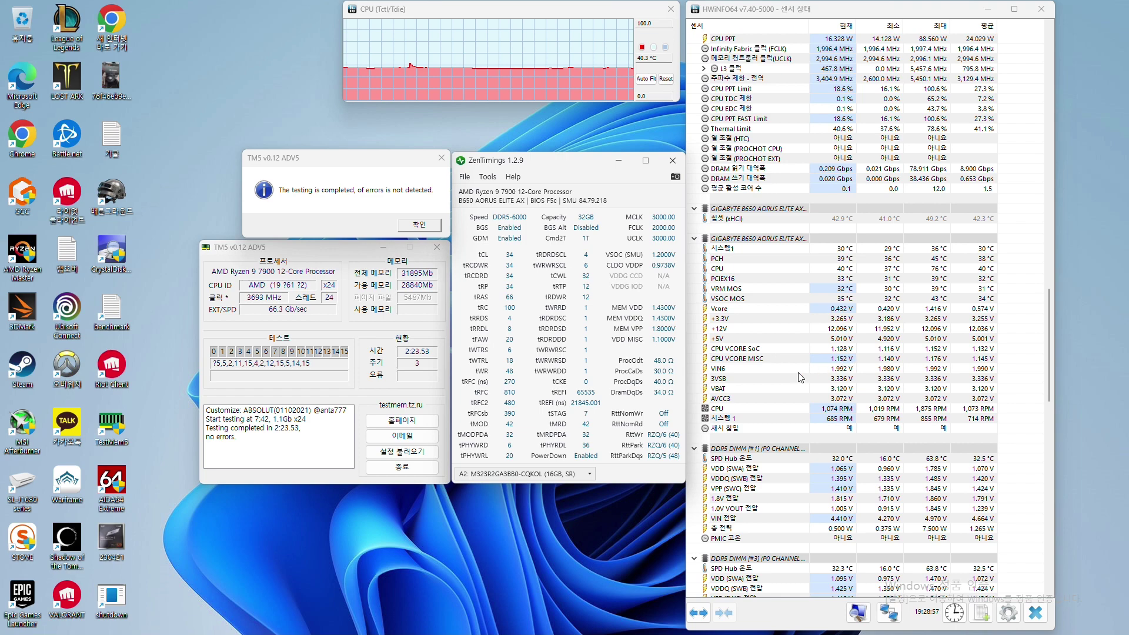
scroll(838, 252, up, 6)
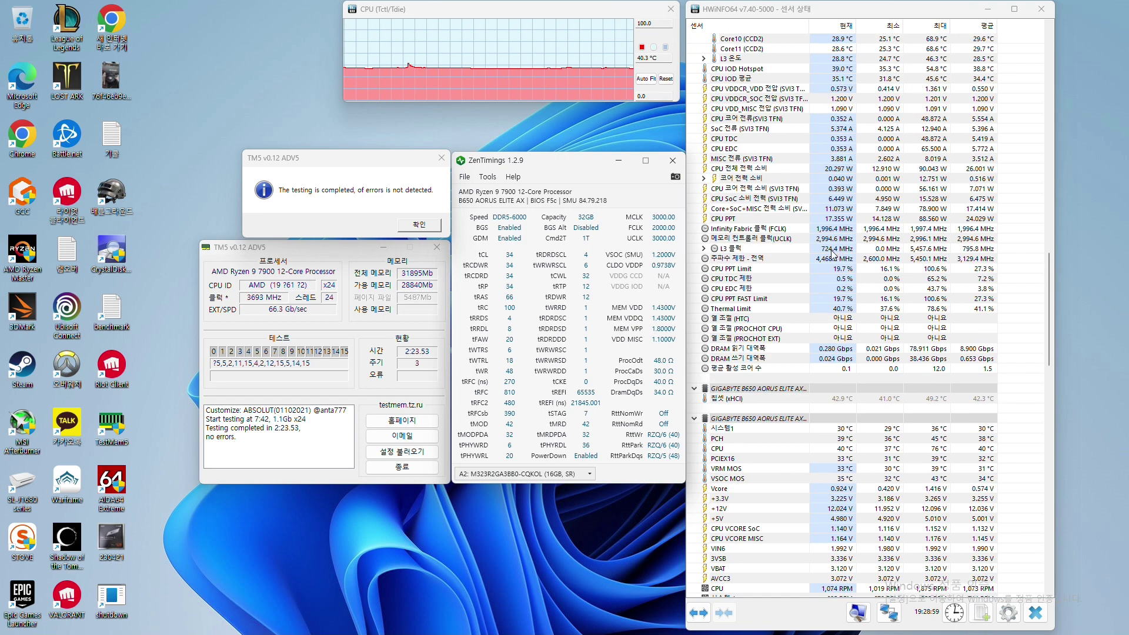
scroll(798, 184, up, 11)
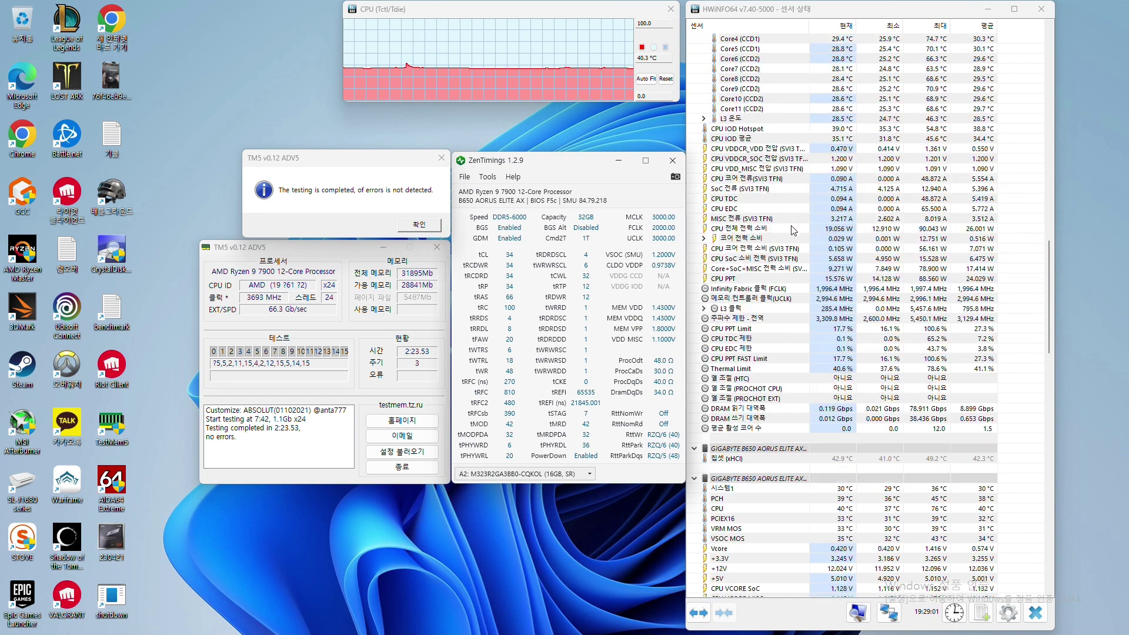
scroll(792, 229, down, 20)
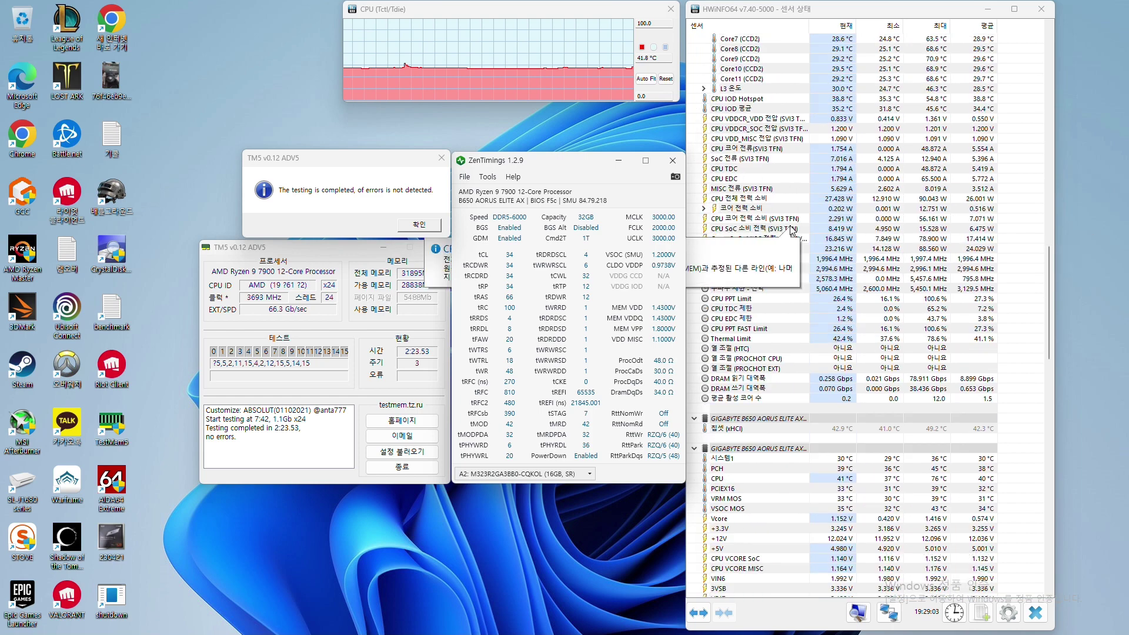
scroll(791, 229, up, 13)
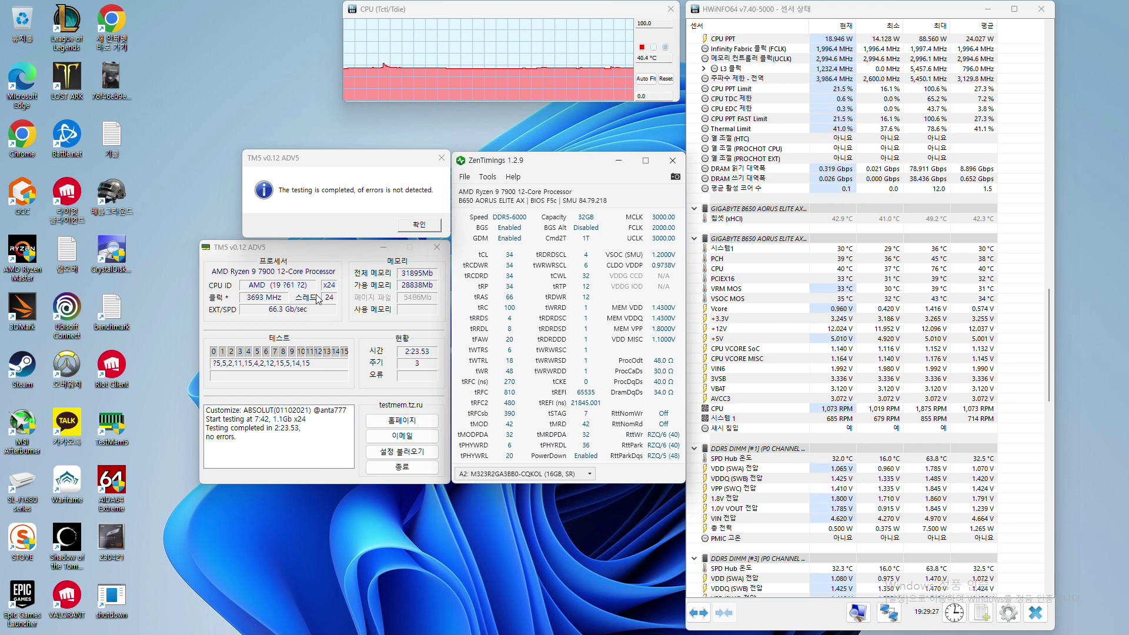
- Close HWiNFO64, dismiss the TM5 test completion message and close ZenTimings
click(1055, 9)
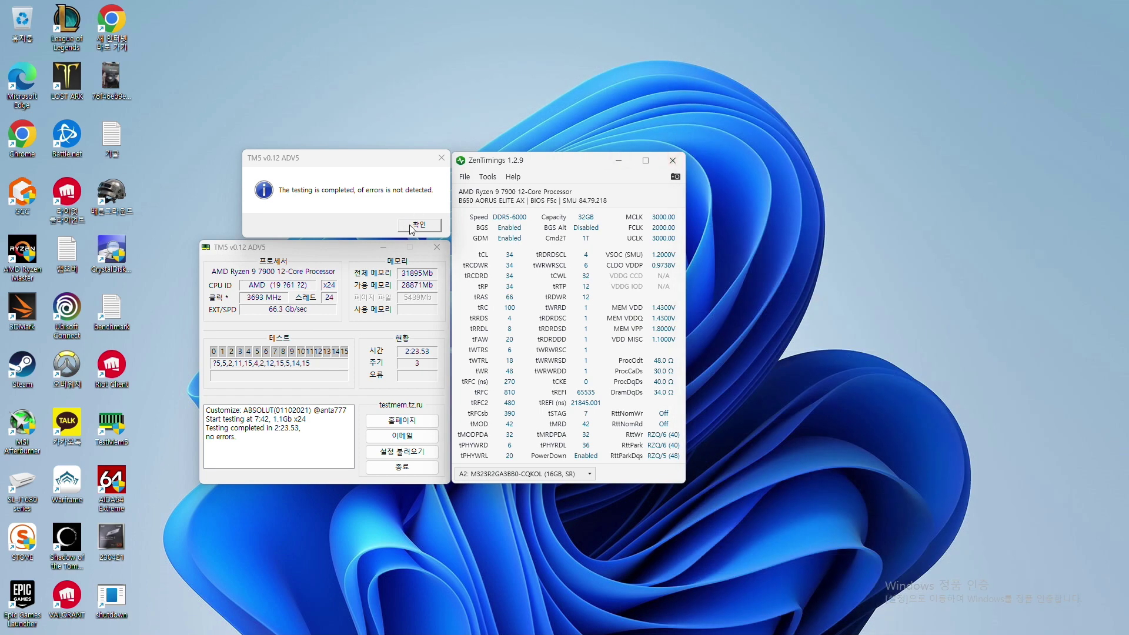
click(418, 225)
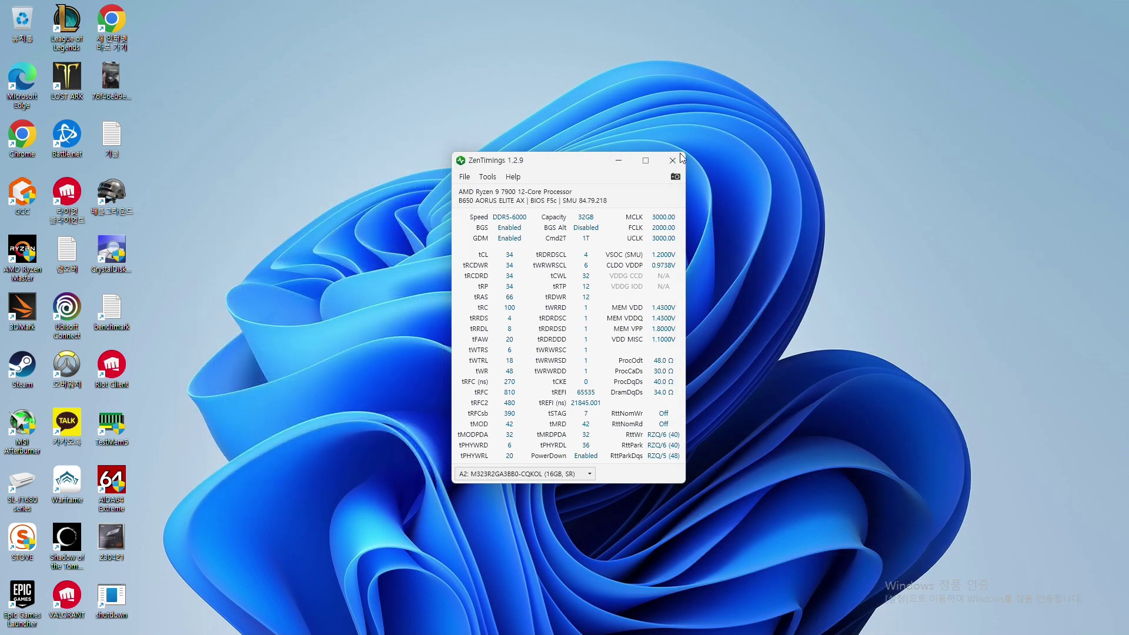
click(673, 160)
- Launch 윈도우클리너 v 3.2, run its 초기화 하기 cleanup and close the browser page it opens
mouse_move(586, 631)
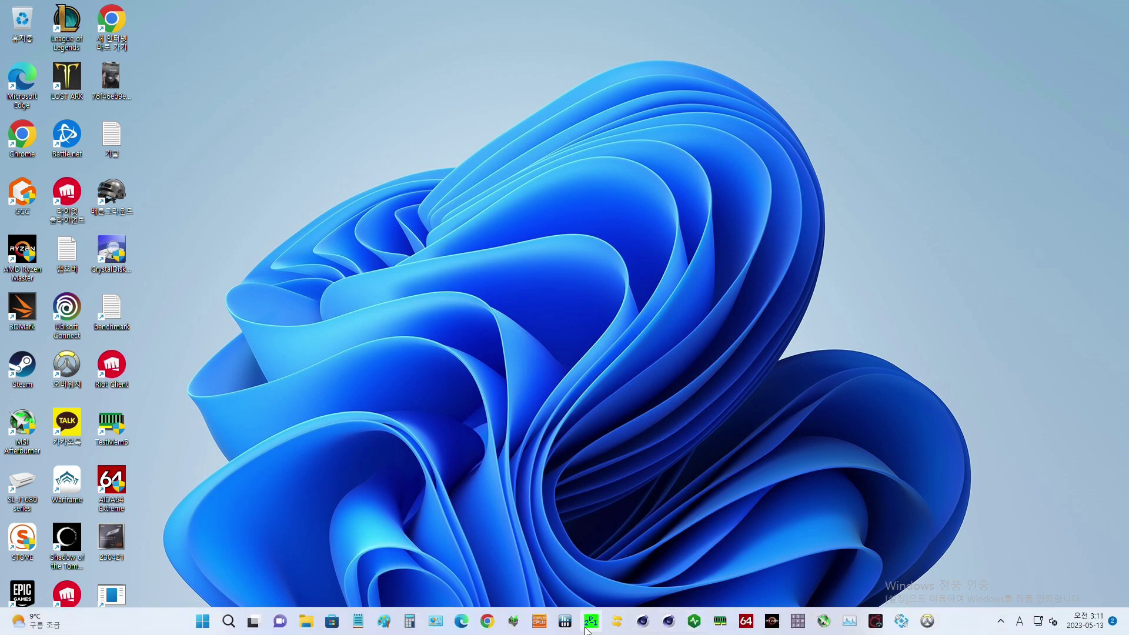
click(617, 621)
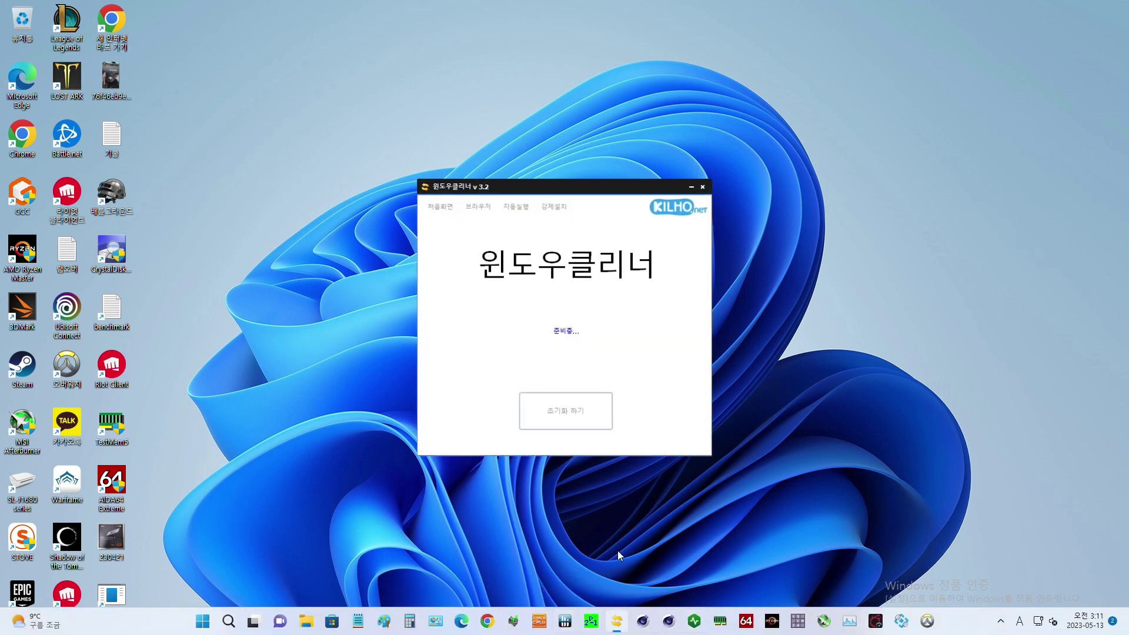
click(584, 410)
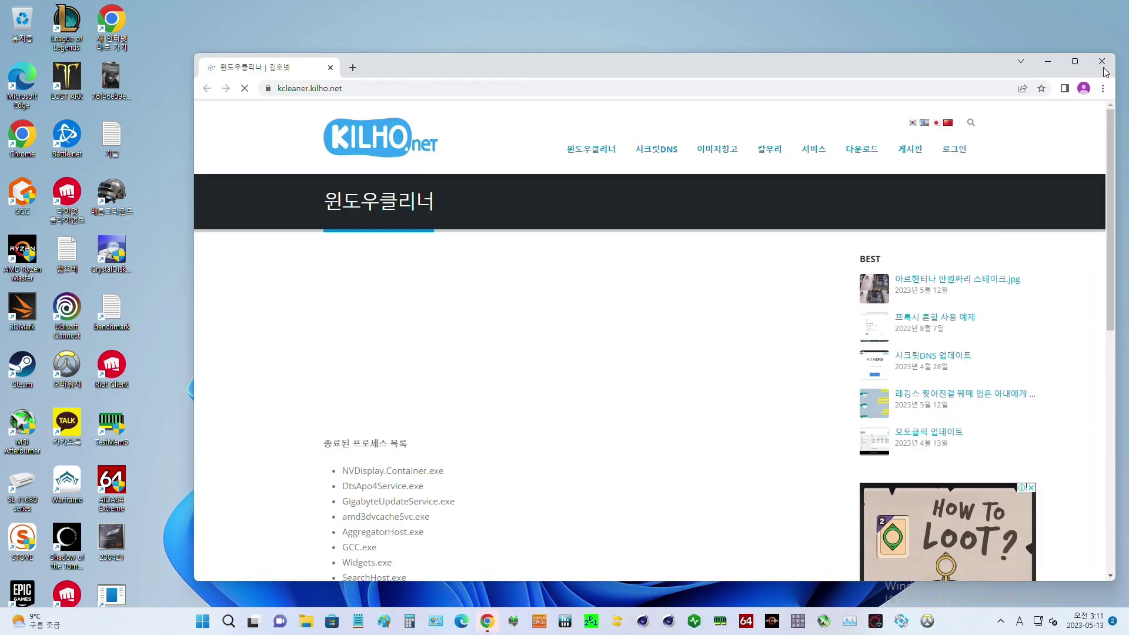
click(1101, 61)
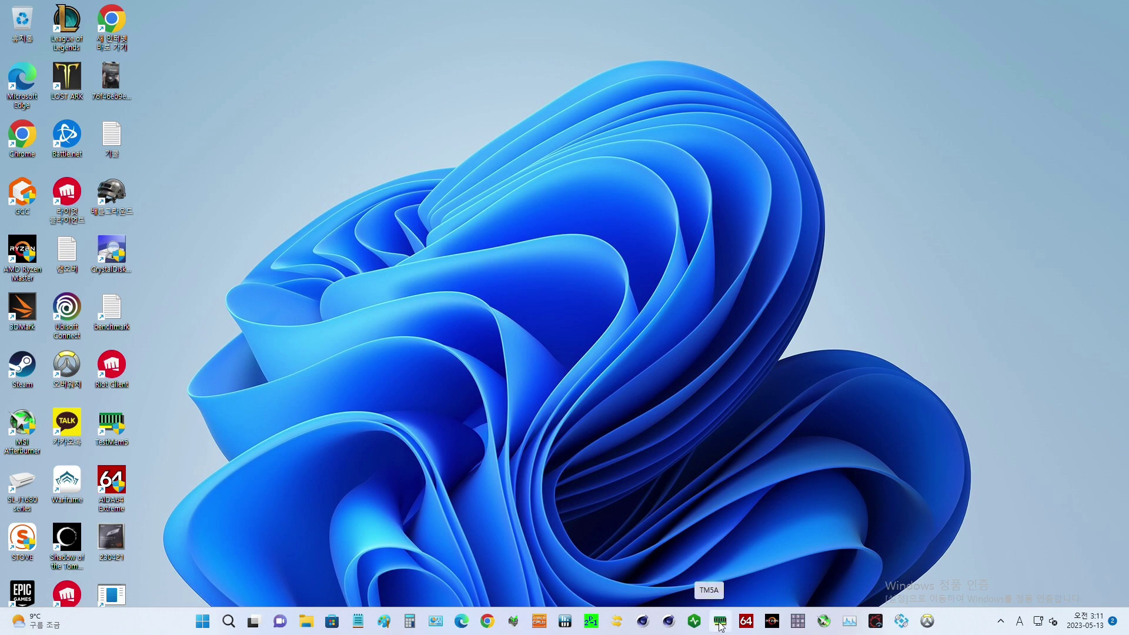
- Launch AIDA64 Extreme and open its Cache & Memory Benchmark
click(746, 622)
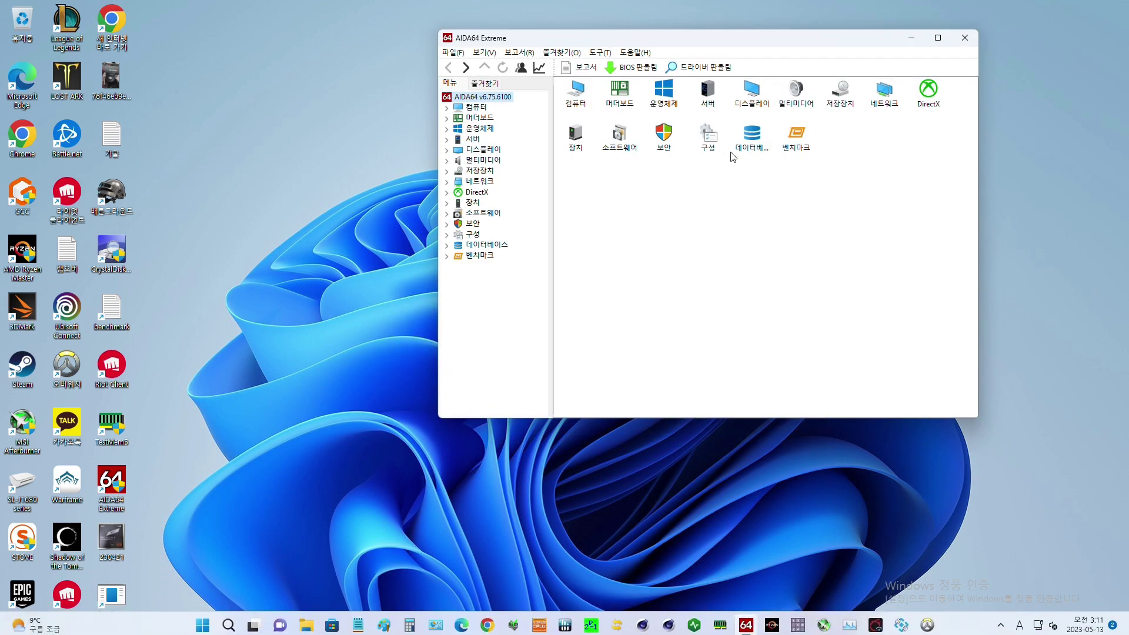
click(600, 53)
click(622, 79)
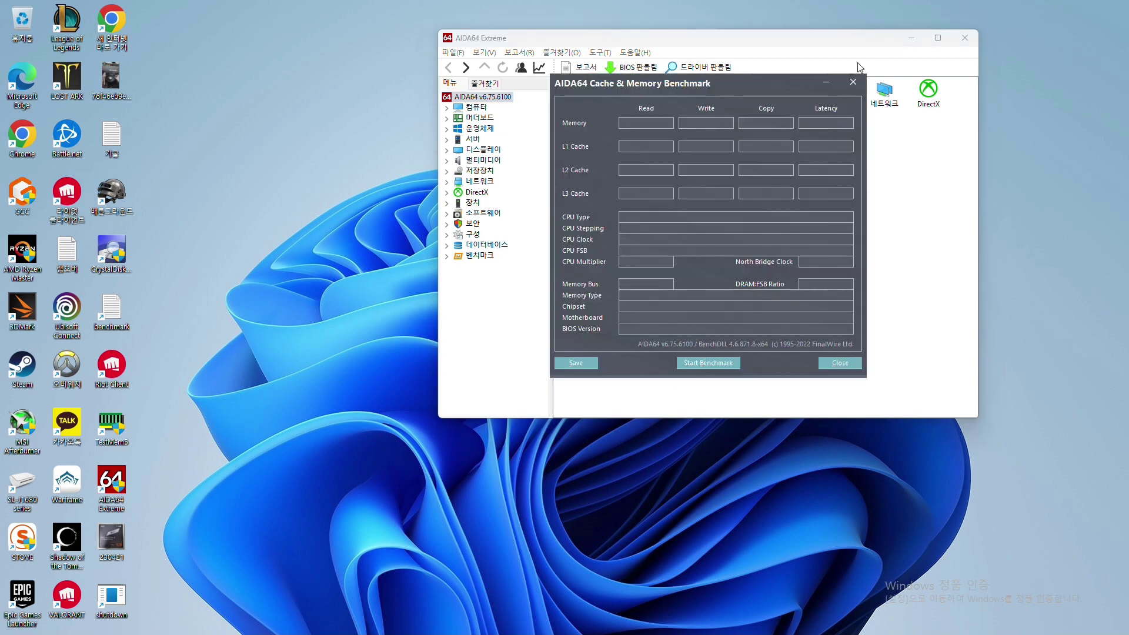
- Decline the AIDA64 update and run only the memory tests in the Cache & Memory Benchmark, dismissing the optimization notice
click(914, 37)
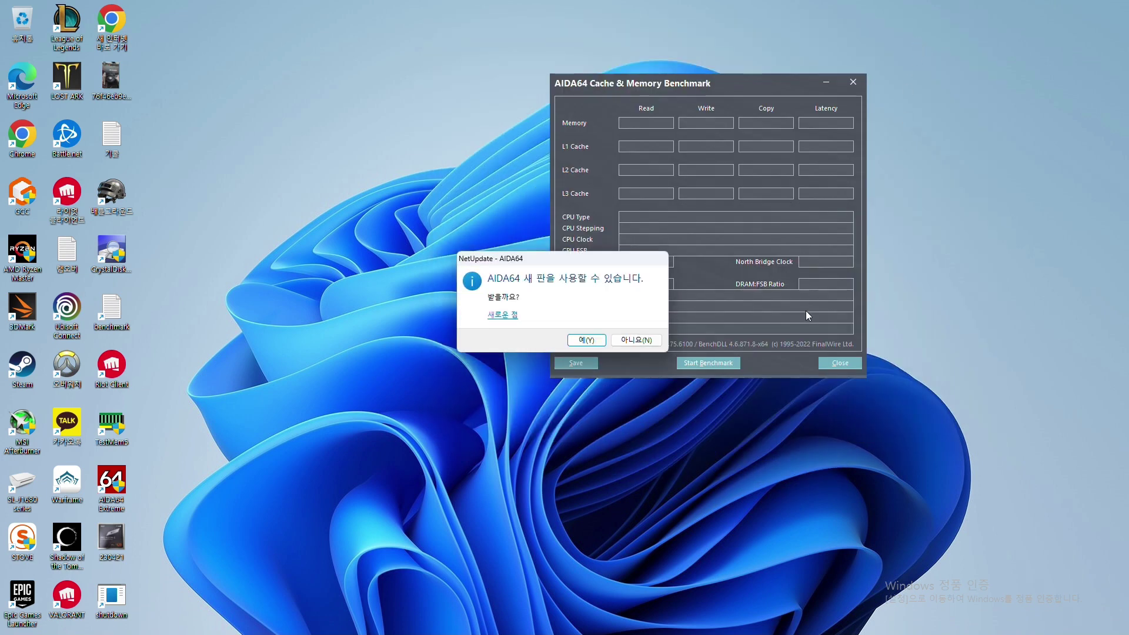
click(636, 340)
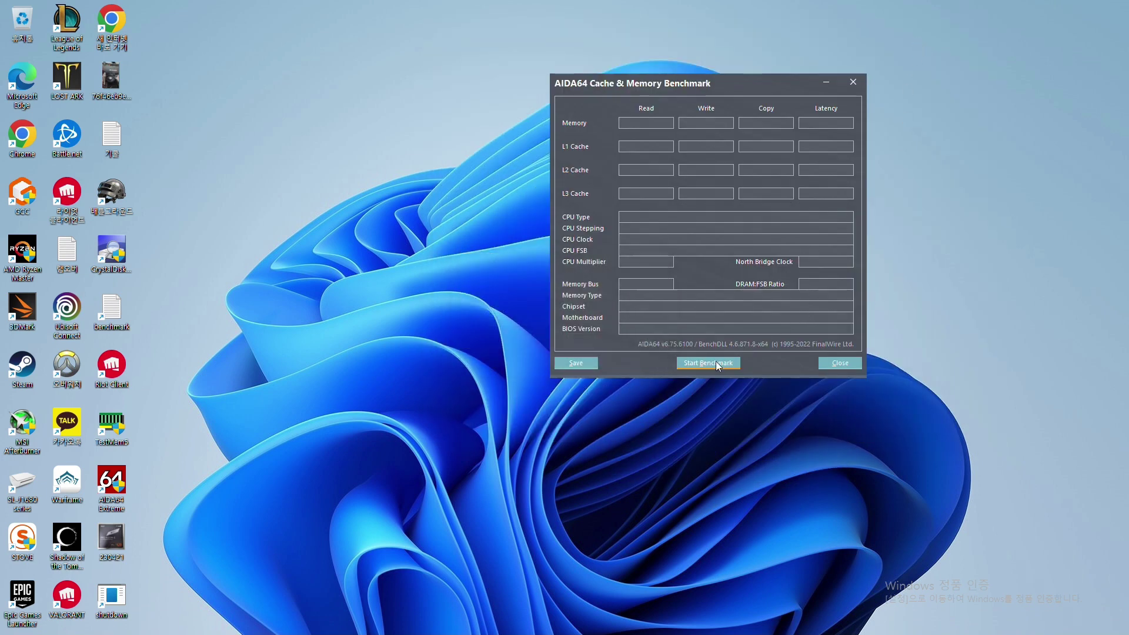
right_click(718, 366)
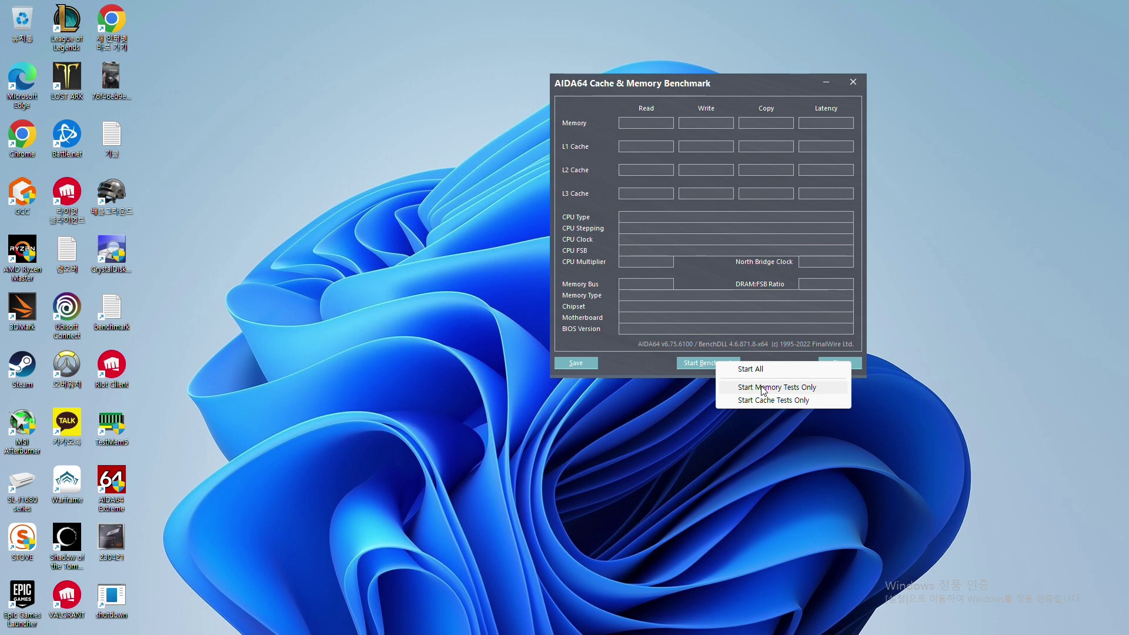
click(763, 387)
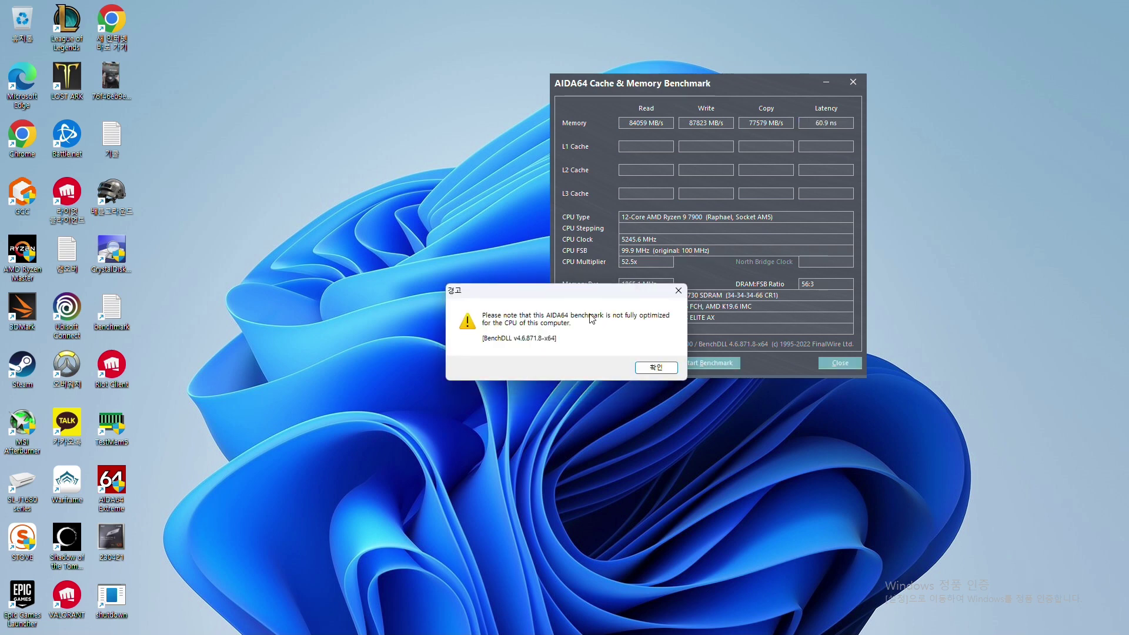
click(653, 368)
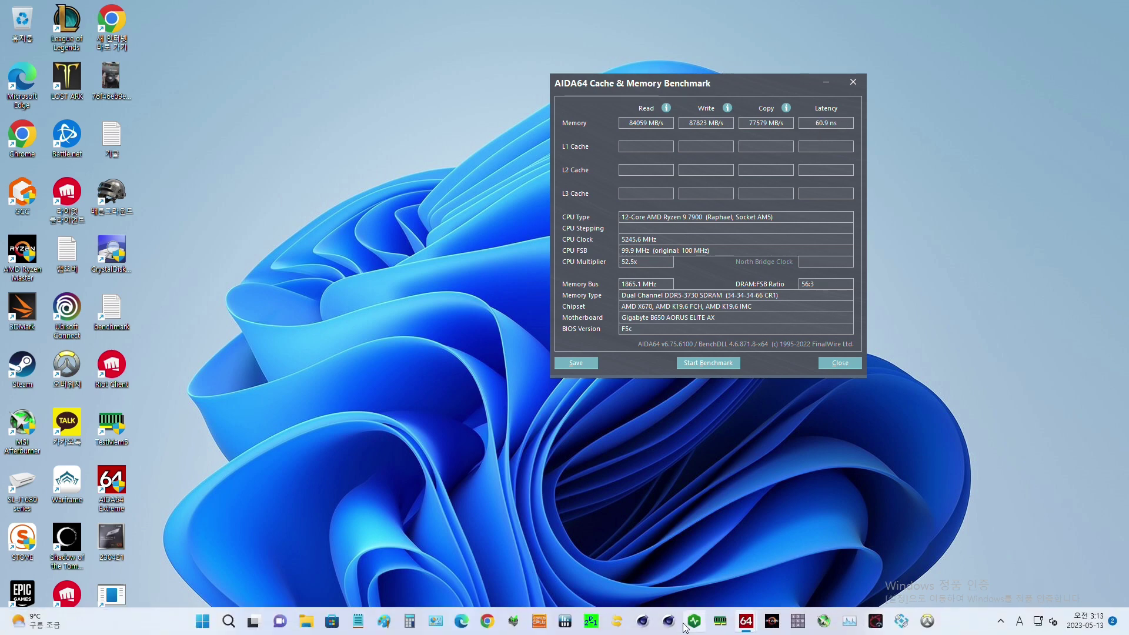
- Open ZenTimings to review the memory timings alongside the benchmark results, and close both windows
click(694, 623)
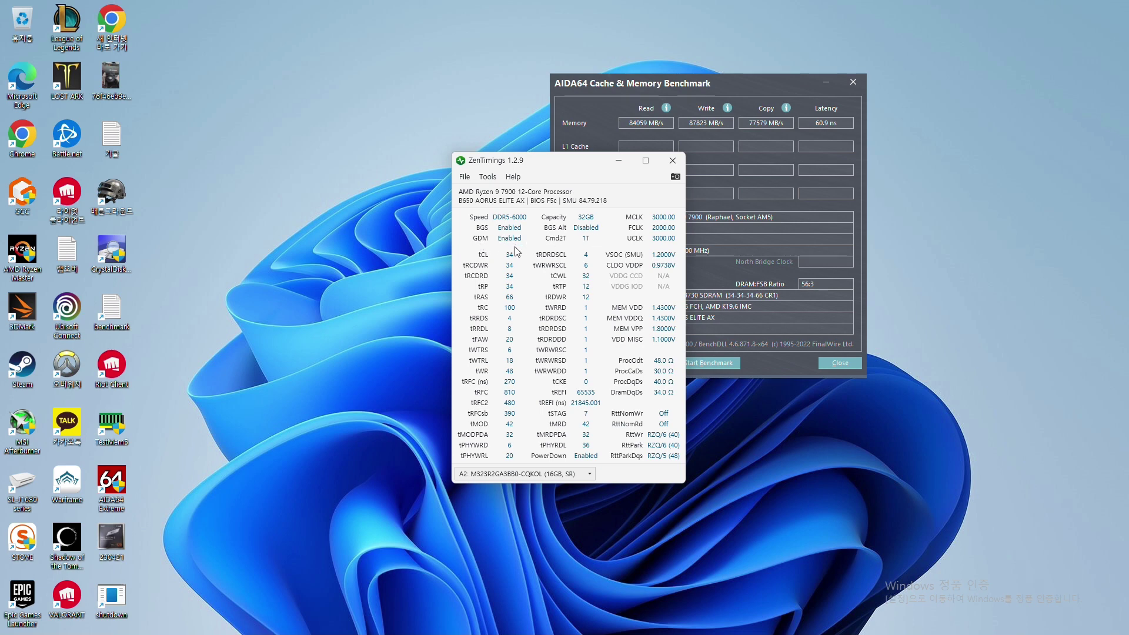
click(673, 160)
click(853, 82)
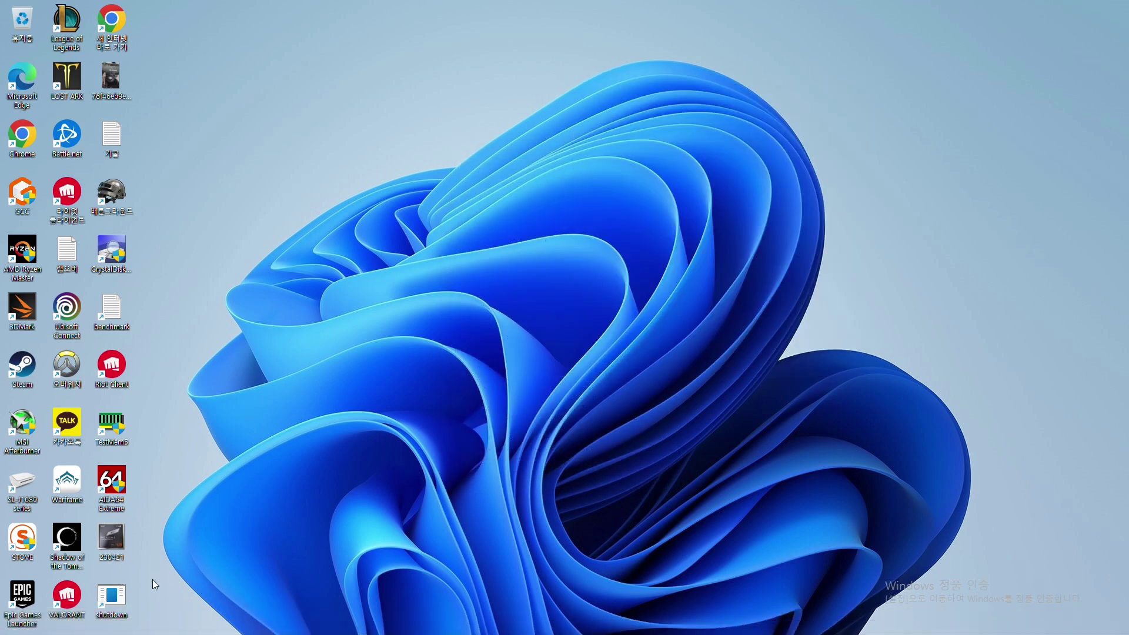
- Restart the PC with the desktop shutdown shortcut and enter the AORUS BIOS setup during boot
double_click(118, 598)
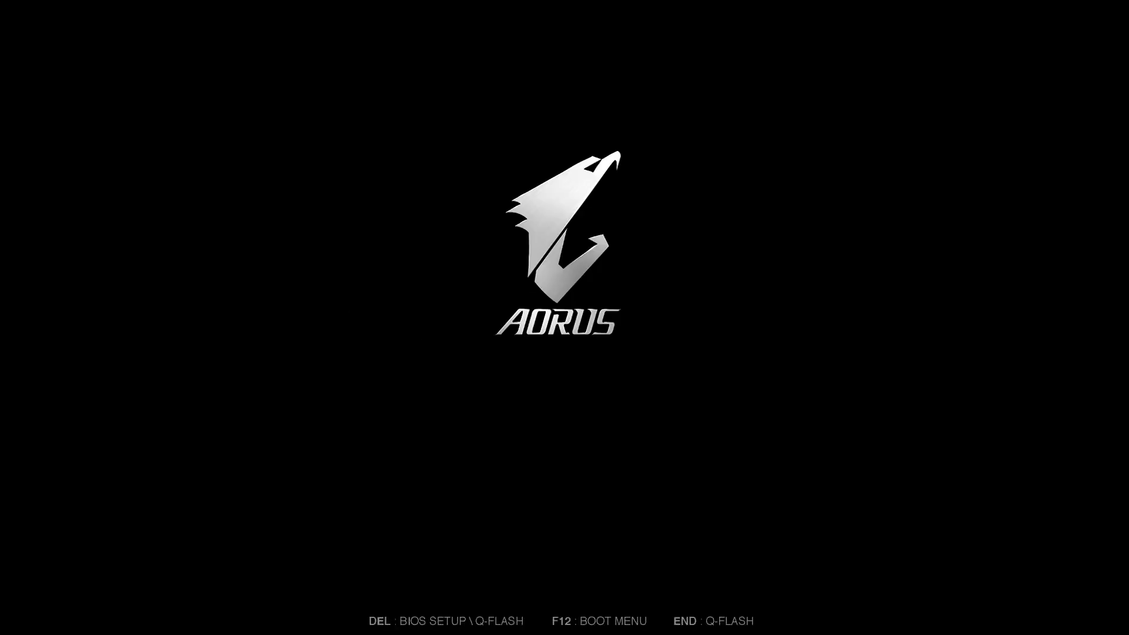
key(Delete)
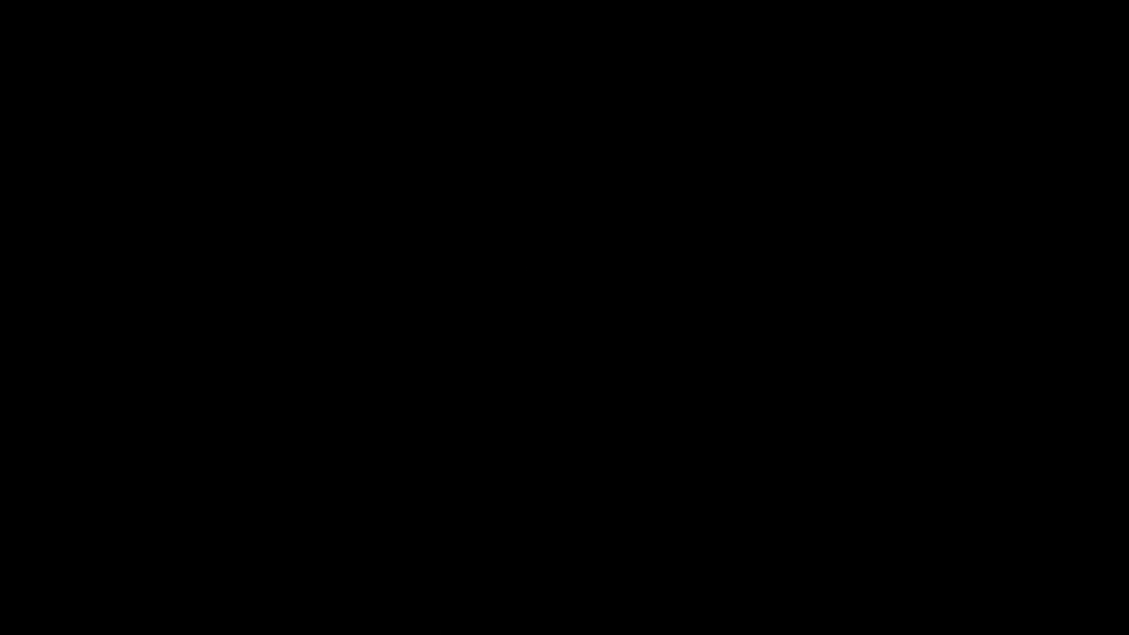